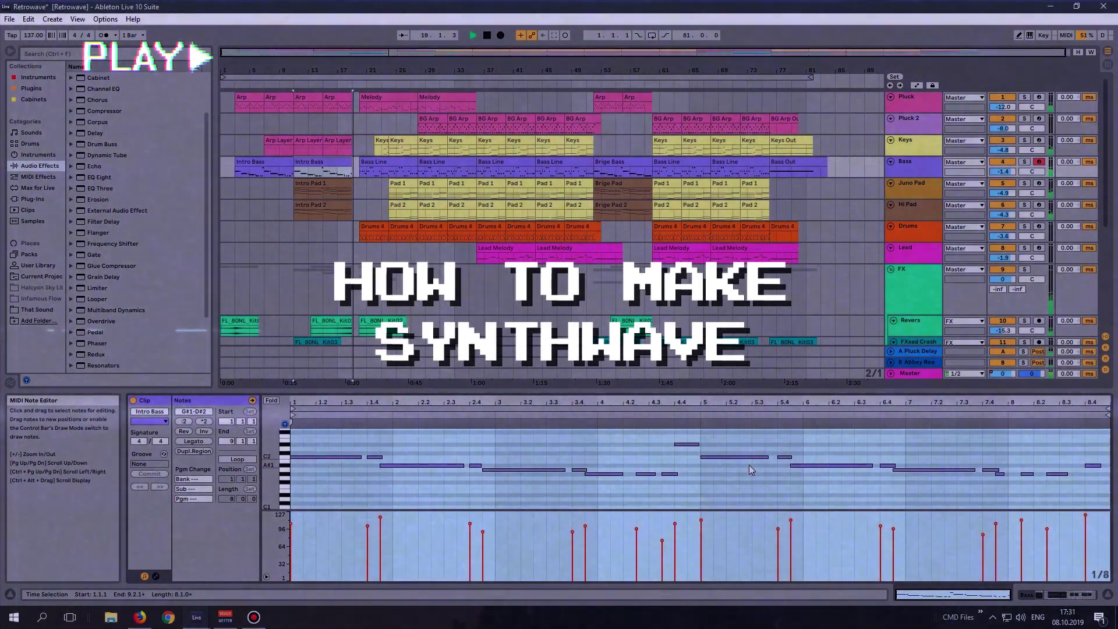
- Examine the notes of the first Bass Line clip and display the Bass track's device chain during playback
{"action": "left_click", "coordinate": [388, 163]}
{"action": "scroll", "coordinate": [725, 480], "scroll_direction": "down", "scroll_amount": 5}
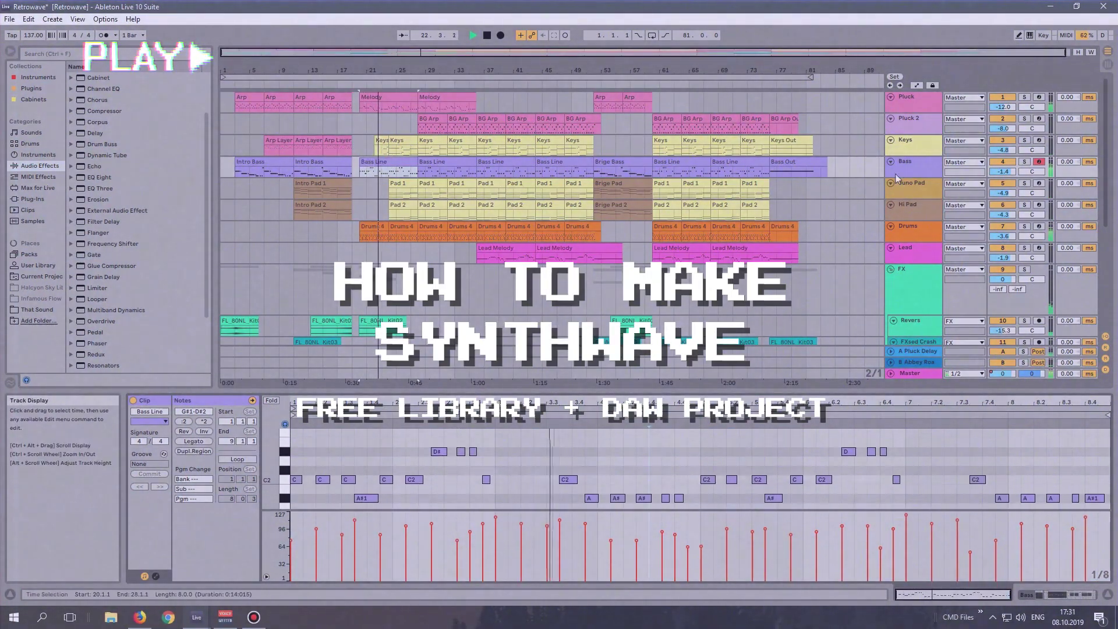
{"action": "left_click", "coordinate": [1044, 595]}
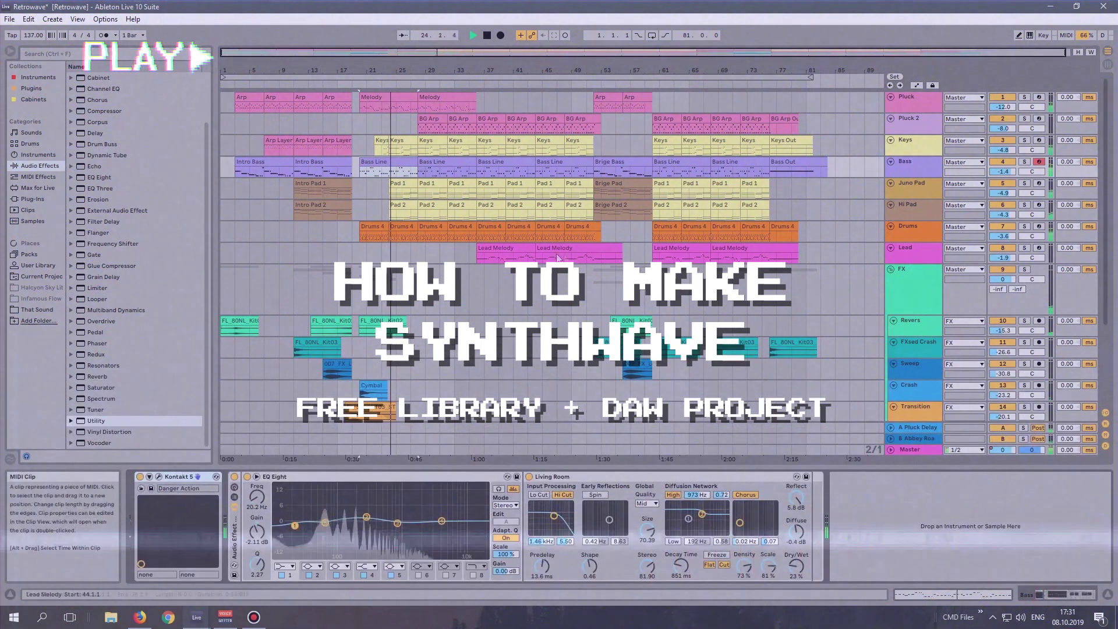
- Display the Drums track's devices and inspect its LinnDrum patch in Kontakt, closing the instrument window
{"action": "left_click", "coordinate": [922, 230]}
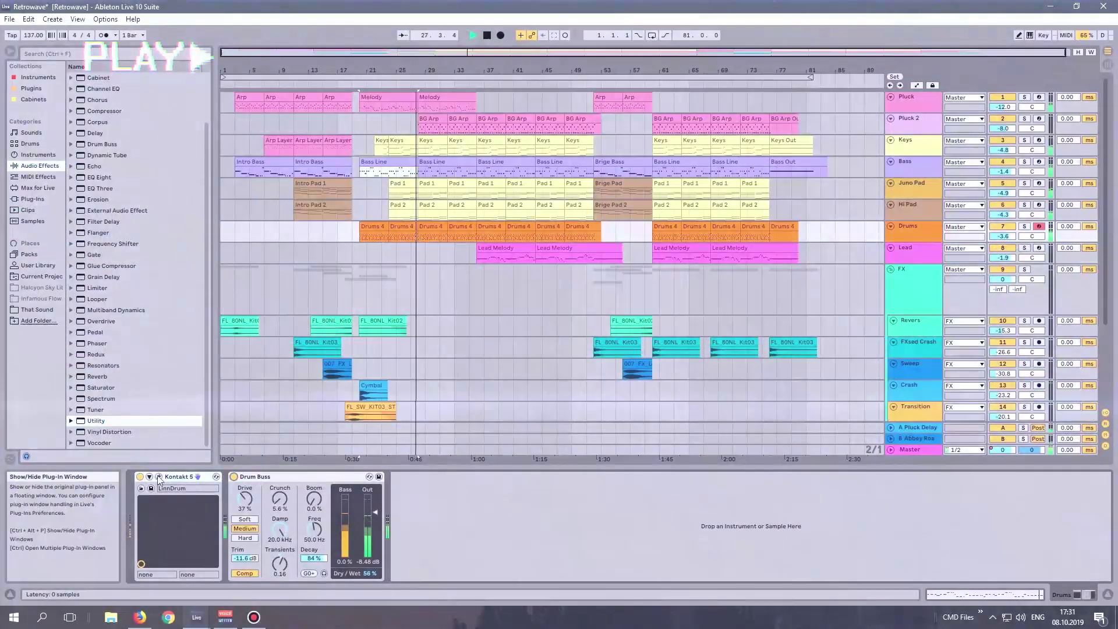
{"action": "left_click", "coordinate": [159, 477]}
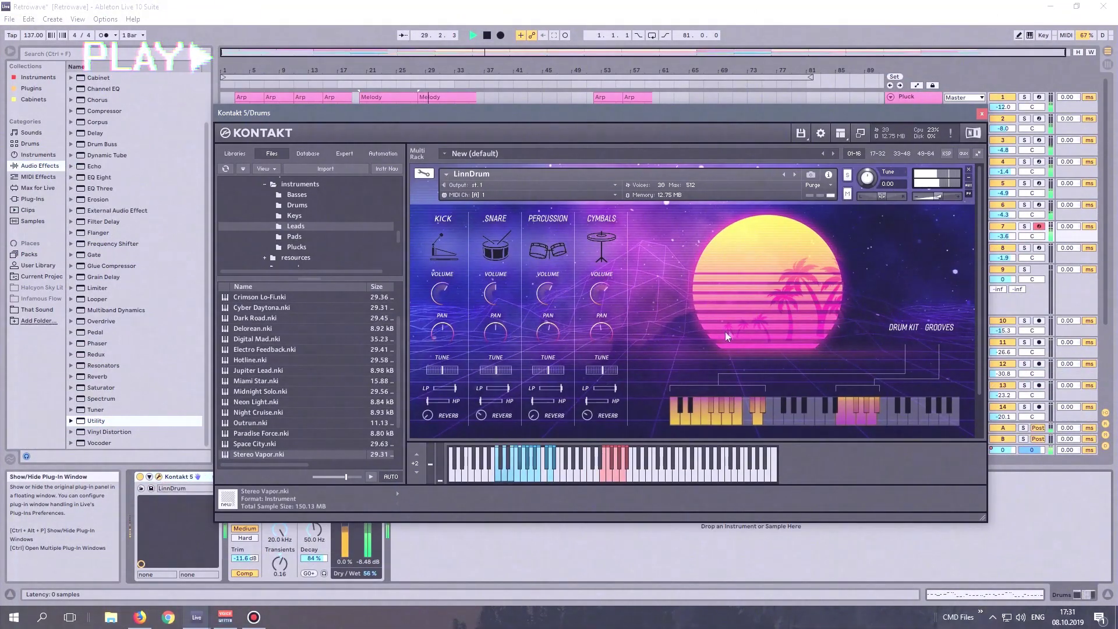
{"action": "left_click", "coordinate": [983, 114]}
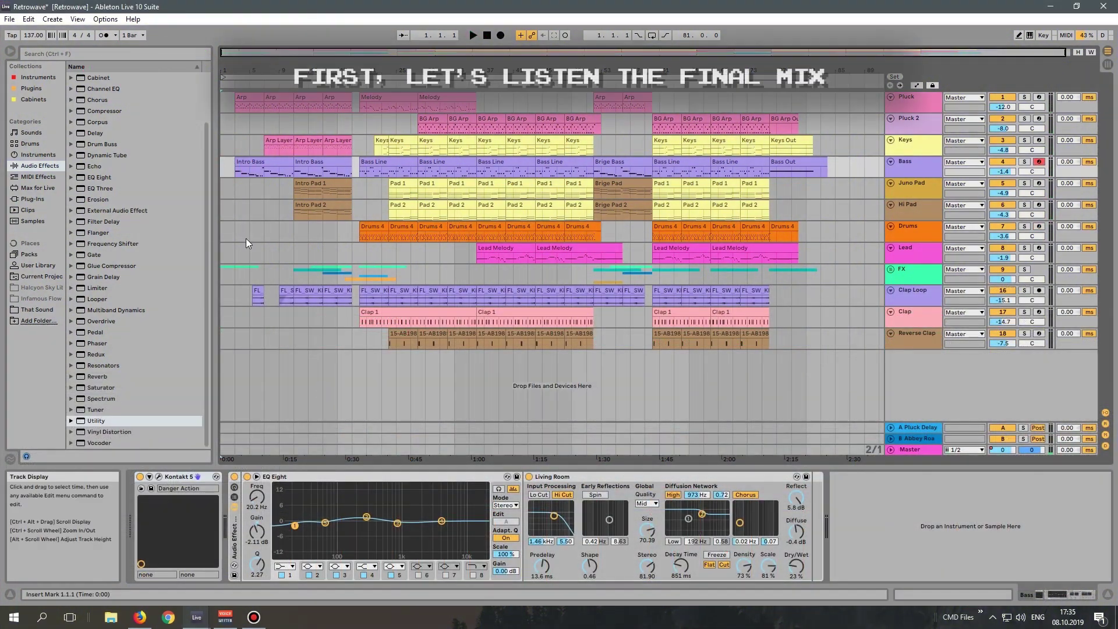
- Play the full mix from the start of the song and expand the FX group to show its tracks
{"action": "key", "text": "space"}
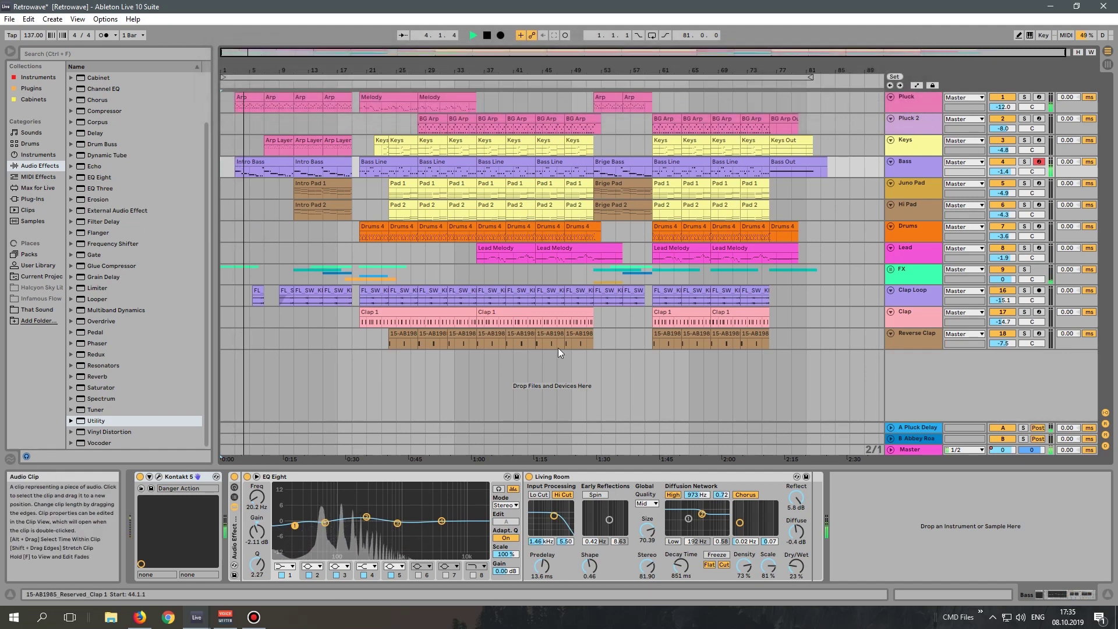
{"action": "scroll", "coordinate": [282, 225], "scroll_direction": "up", "scroll_amount": 4}
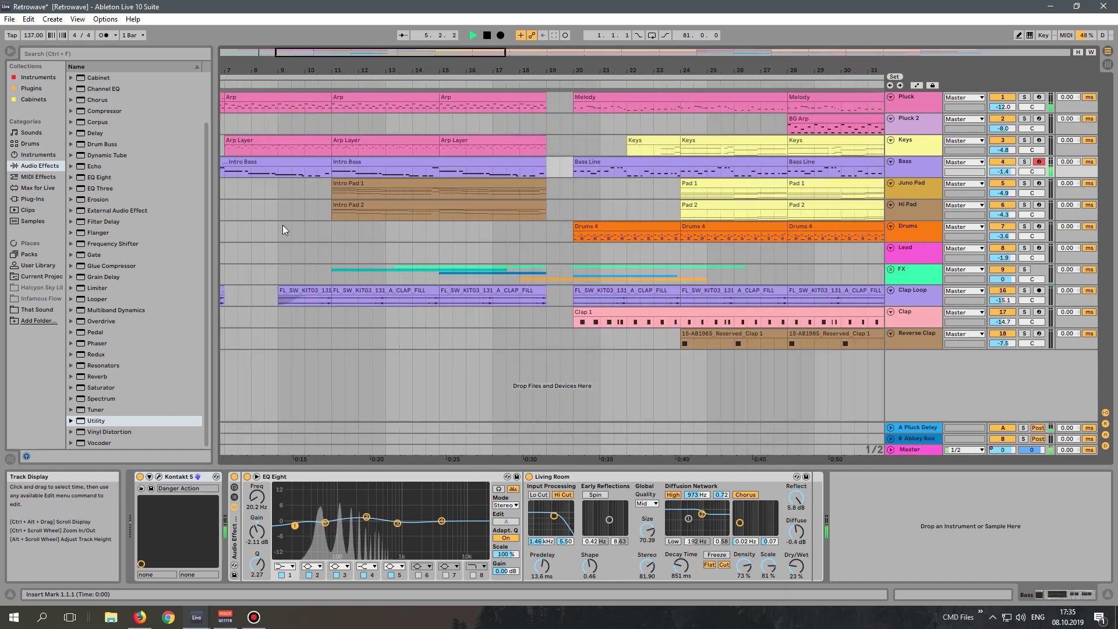
{"action": "left_click_drag", "start_coordinate": [293, 231], "coordinate": [454, 244]}
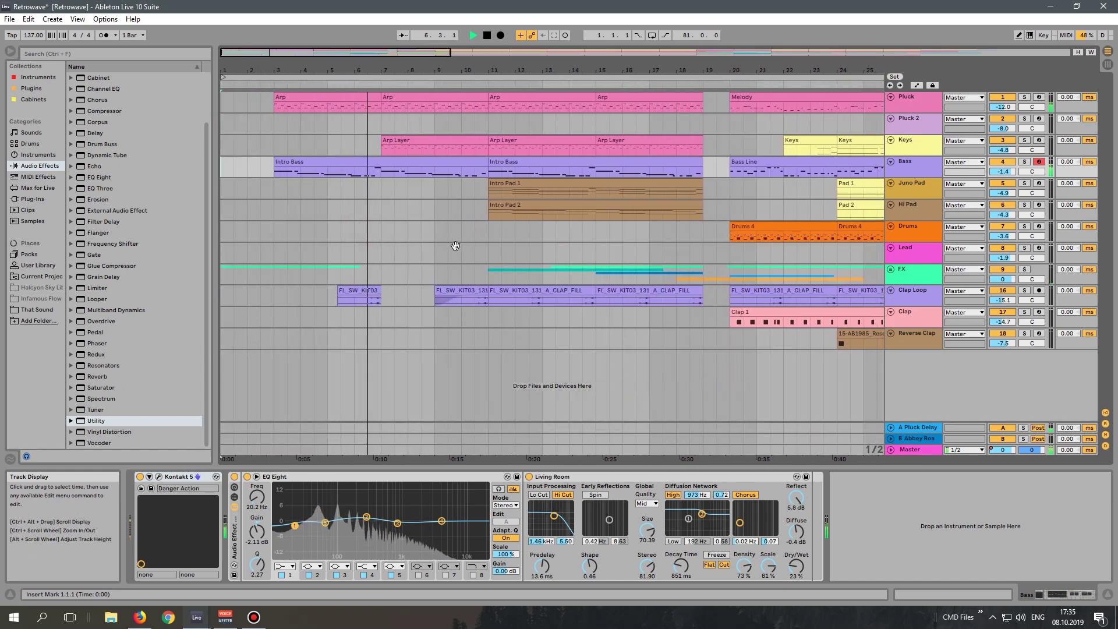
{"action": "left_click", "coordinate": [892, 269]}
{"action": "left_click_drag", "start_coordinate": [674, 291], "coordinate": [685, 317]}
{"action": "key", "text": "w"}
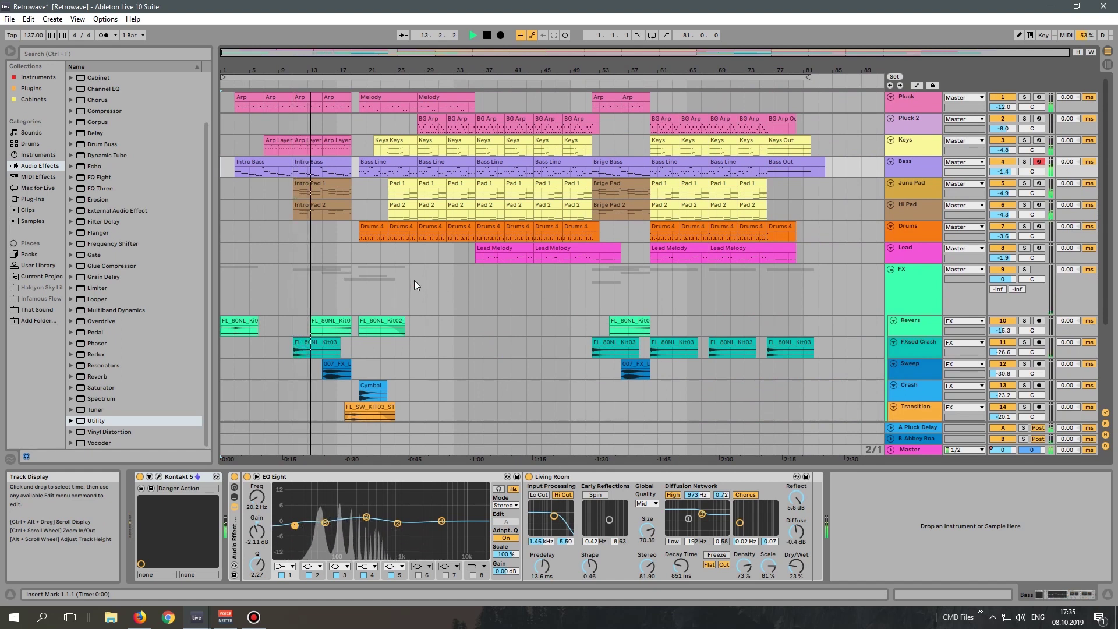
- Look over the lower tracks of the arrangement and display the Master track's effect chain
{"action": "scroll", "coordinate": [414, 281], "scroll_direction": "down", "scroll_amount": 3}
{"action": "scroll", "coordinate": [416, 281], "scroll_direction": "down", "scroll_amount": 3}
{"action": "scroll", "coordinate": [418, 280], "scroll_direction": "up", "scroll_amount": 6}
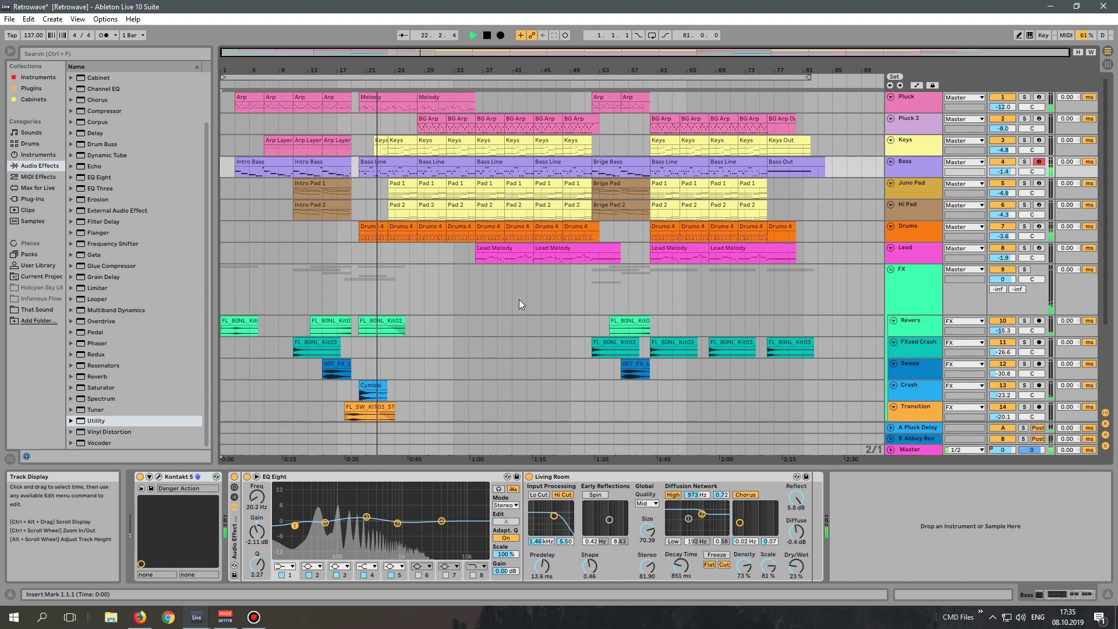
{"action": "left_click", "coordinate": [927, 450]}
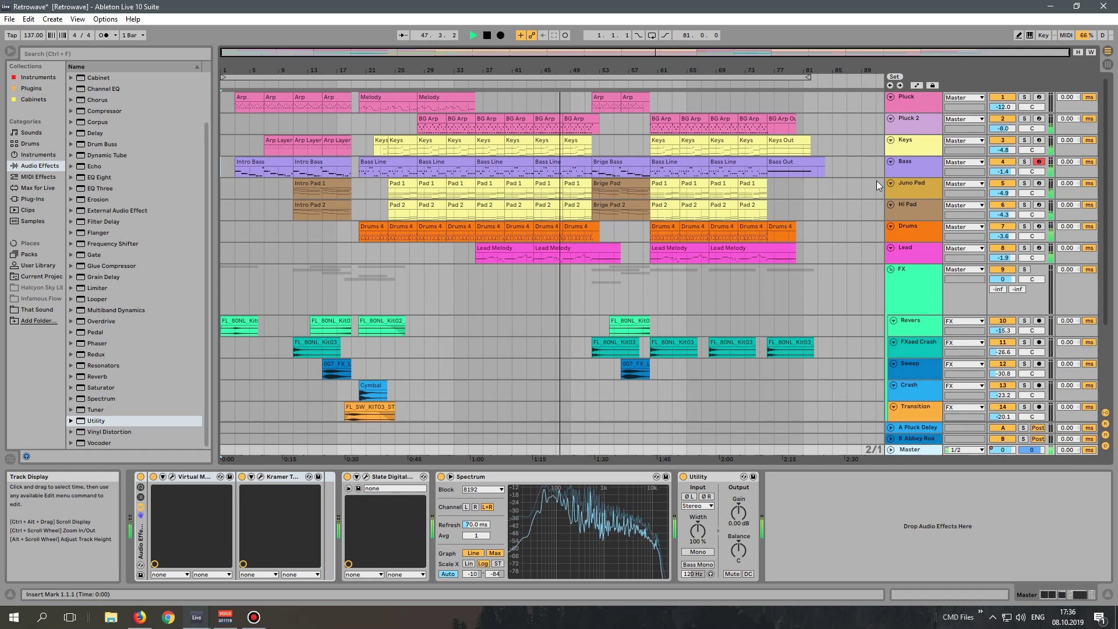
- Show the automation lanes, display the Lead track's device chain and review the remaining tracks during playback
{"action": "key", "text": "a"}
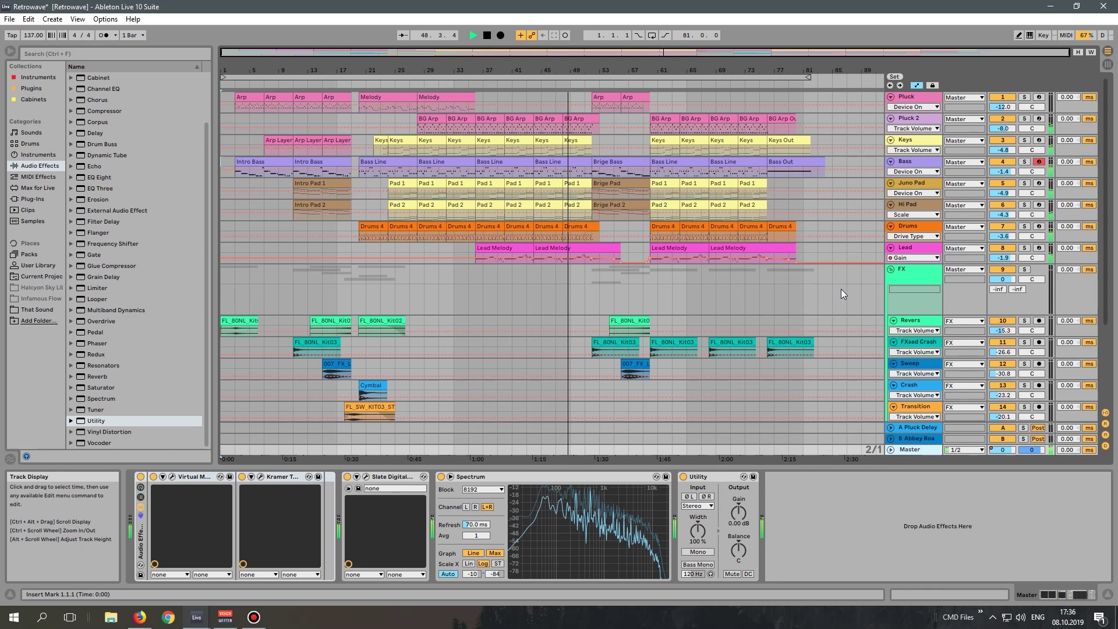
{"action": "left_click", "coordinate": [926, 250]}
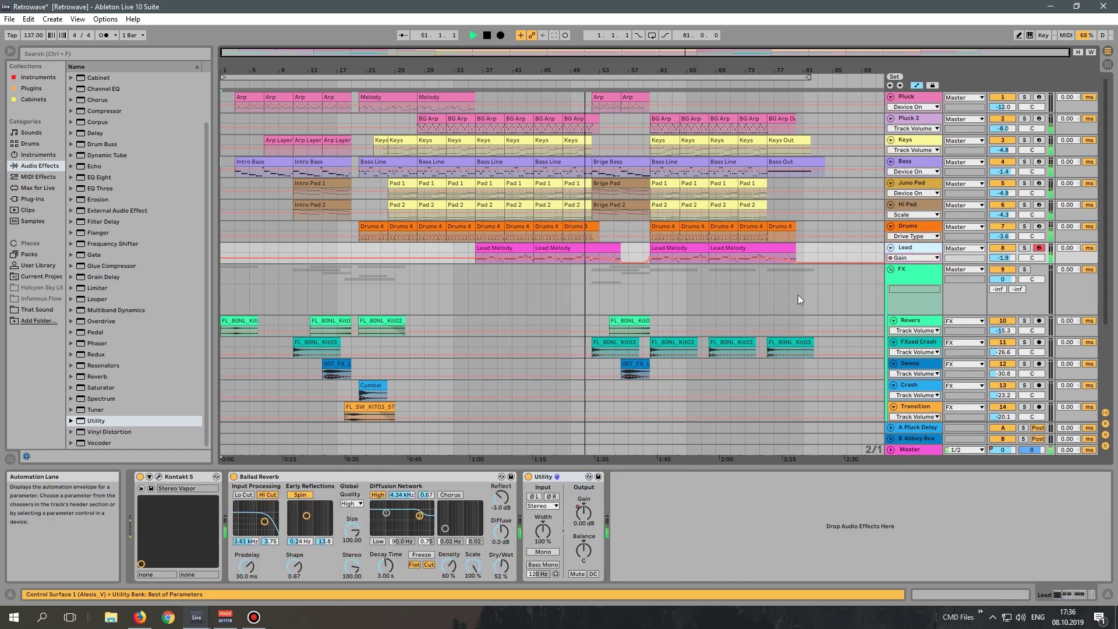
{"action": "scroll", "coordinate": [834, 291], "scroll_direction": "down", "scroll_amount": 3}
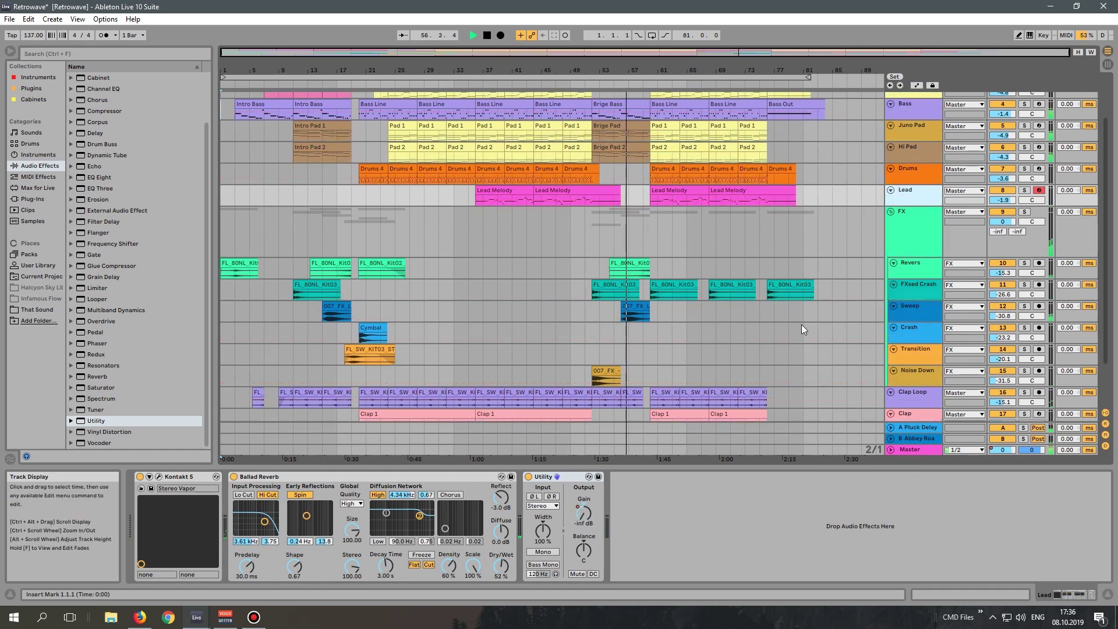
{"action": "scroll", "coordinate": [801, 324], "scroll_direction": "up", "scroll_amount": 3}
{"action": "scroll", "coordinate": [802, 324], "scroll_direction": "down", "scroll_amount": 5}
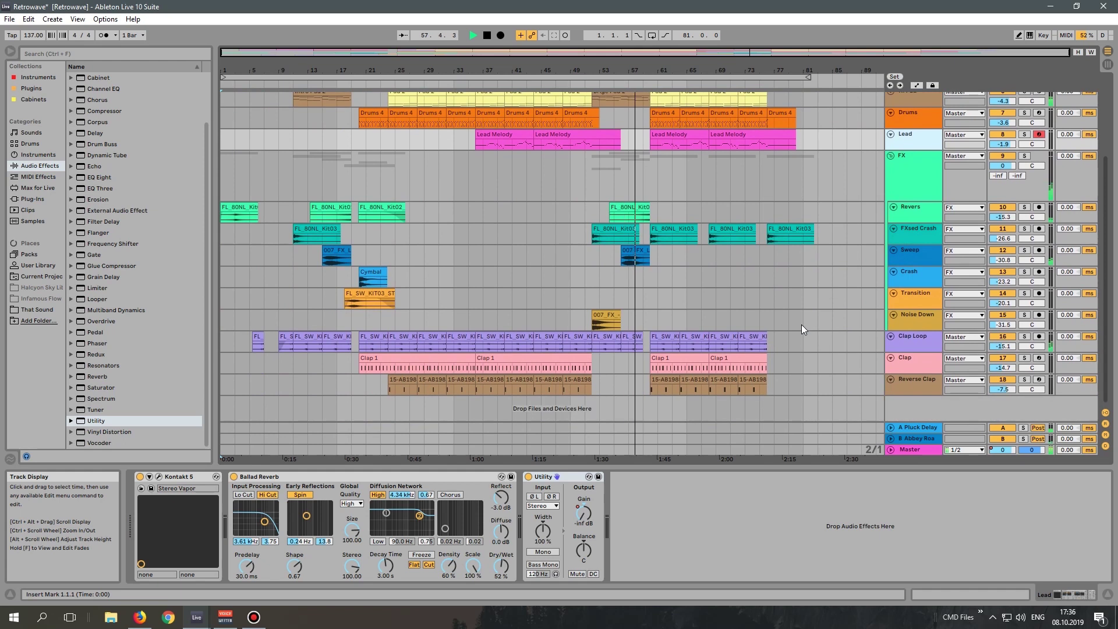
{"action": "scroll", "coordinate": [801, 324], "scroll_direction": "up", "scroll_amount": 5}
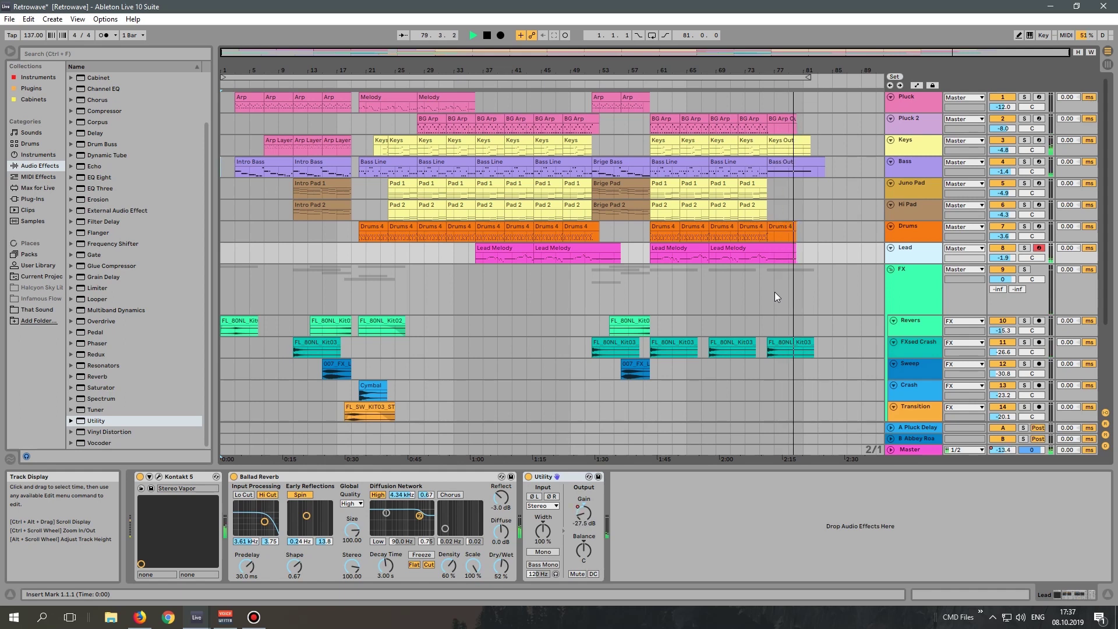
- Stop the full mix and play the soloed Pluck track from its first Arp clip at bar 3
{"action": "key", "text": "space"}
{"action": "left_click", "coordinate": [226, 110]}
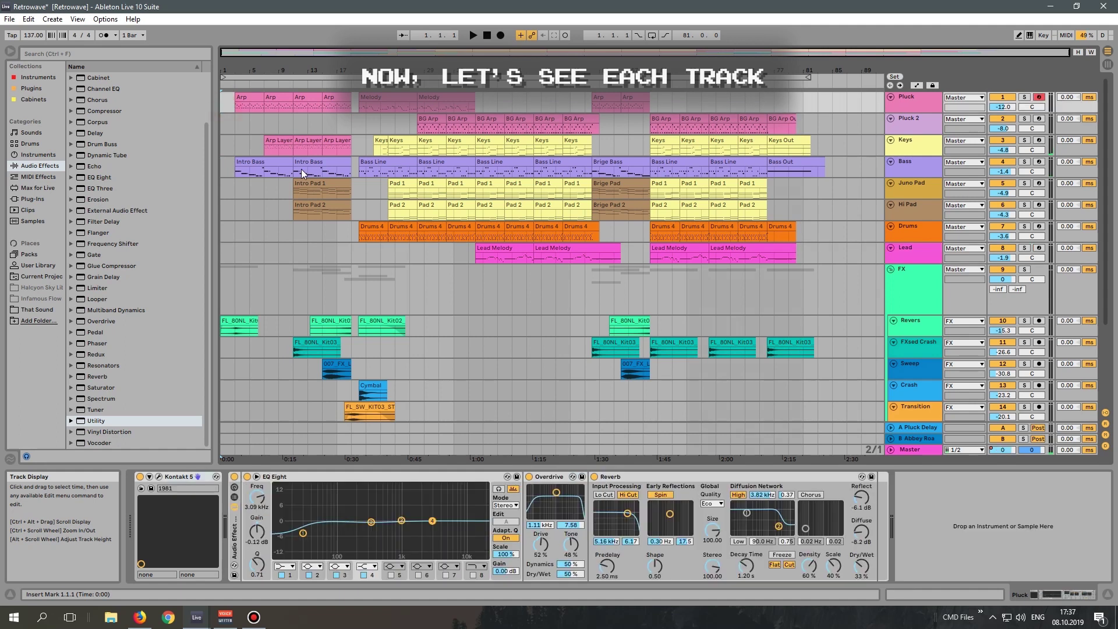
{"action": "left_click", "coordinate": [233, 106]}
{"action": "key", "text": "space"}
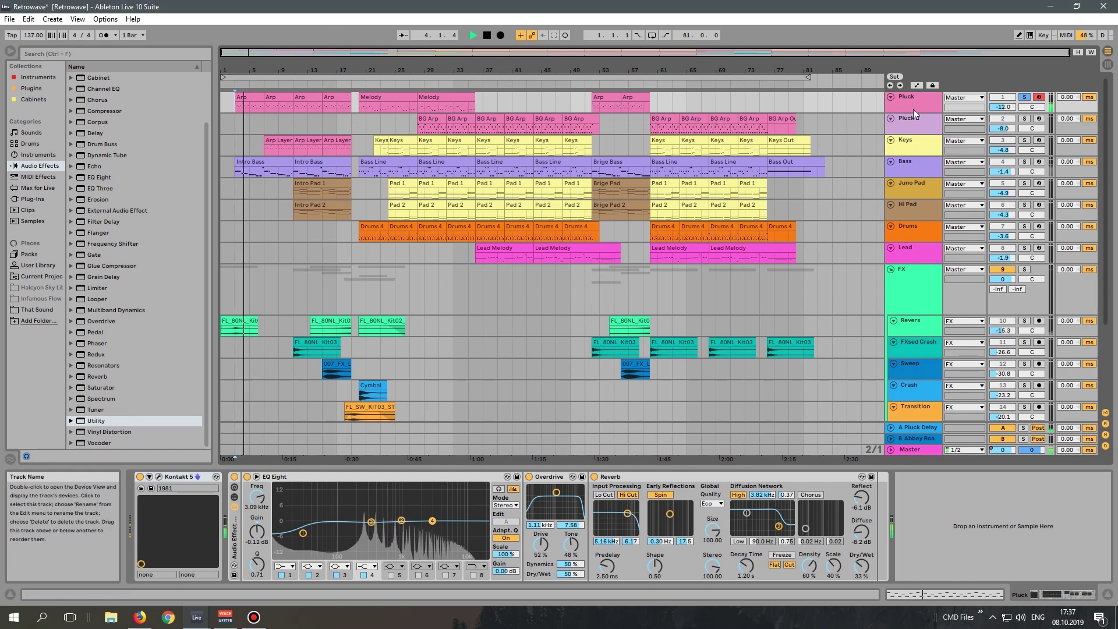
- Inspect the 1981 patch in the Pluck track's Kontakt instrument and close its window
{"action": "left_click", "coordinate": [159, 476]}
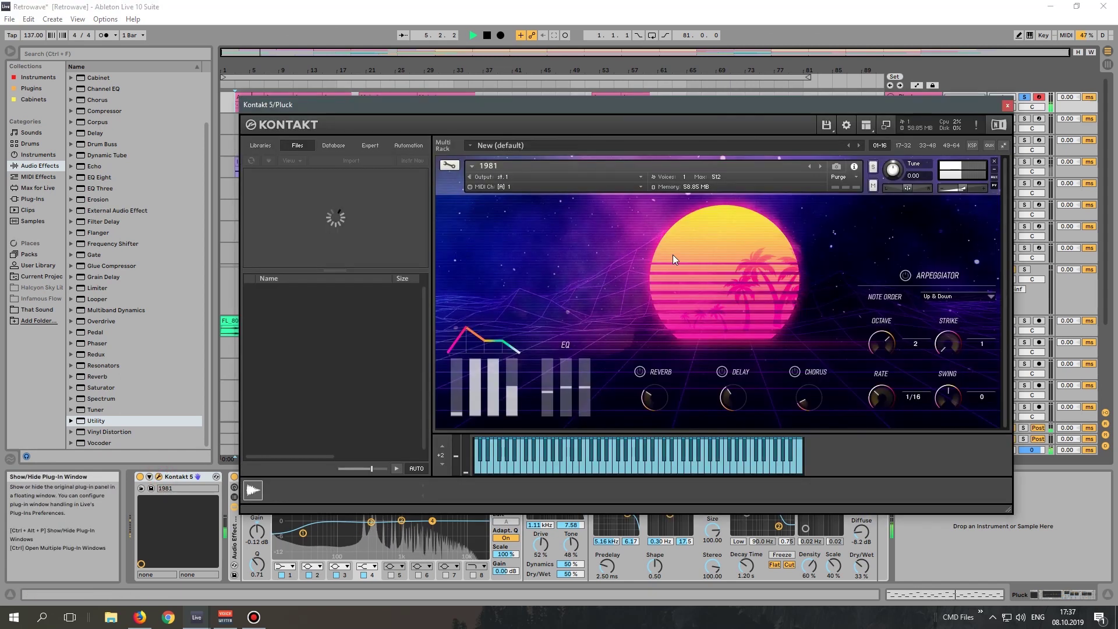
{"action": "left_click_drag", "start_coordinate": [704, 106], "coordinate": [679, 106]}
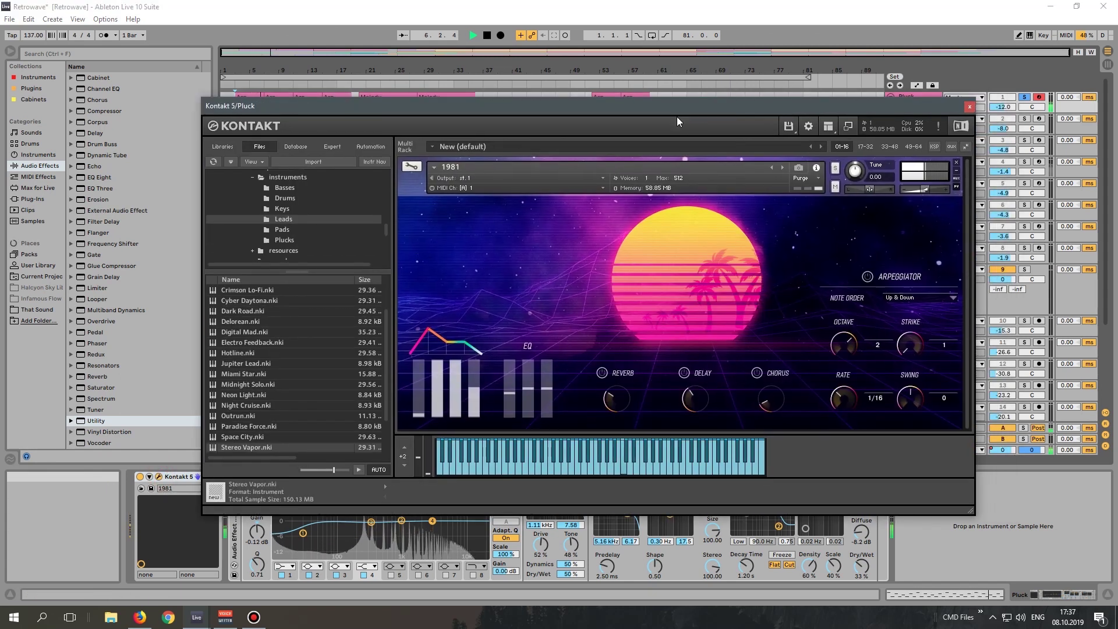
{"action": "left_click", "coordinate": [971, 107]}
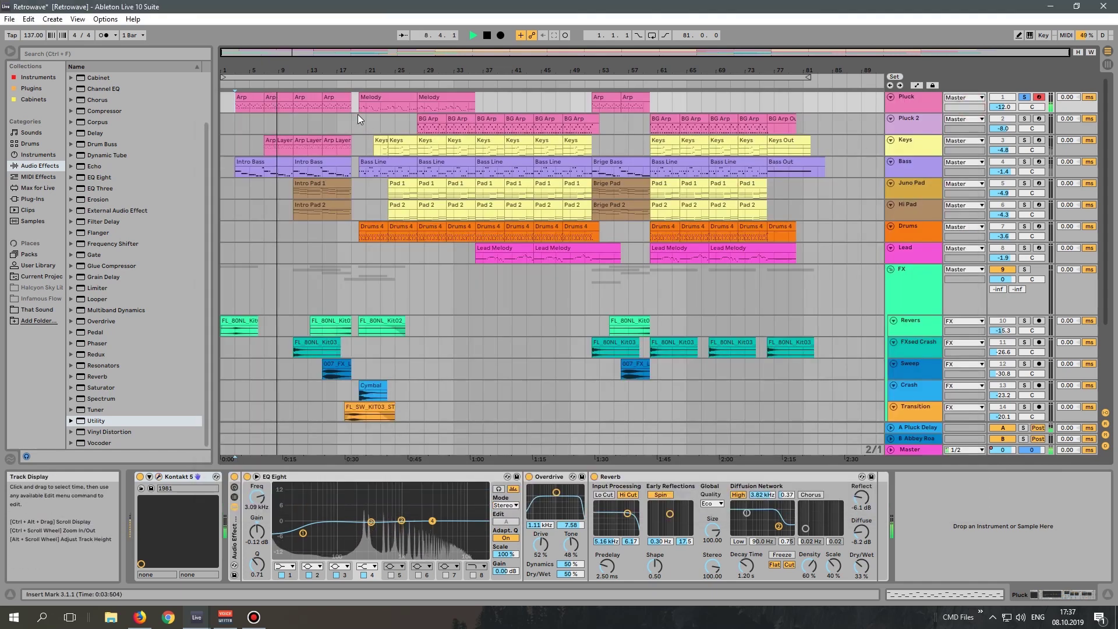
- Toggle the Pluck track's effect rack to compare the sound, and audition the Melody section from bar 20 with all tracks
{"action": "scroll", "coordinate": [788, 296], "scroll_direction": "down", "scroll_amount": 1}
{"action": "scroll", "coordinate": [788, 296], "scroll_direction": "up", "scroll_amount": 1}
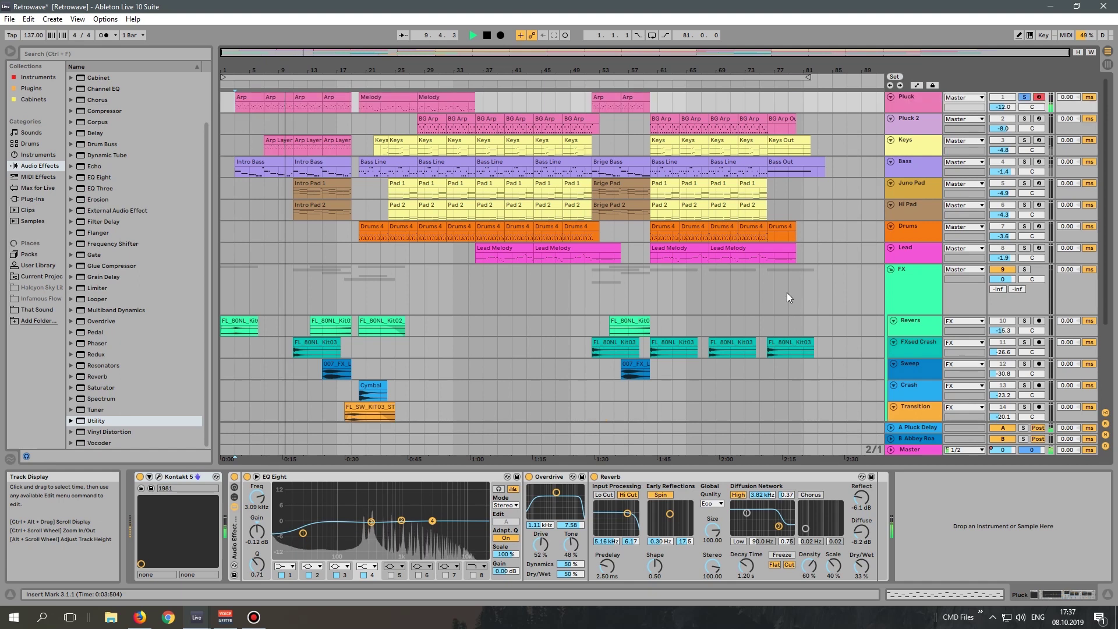
{"action": "left_click", "coordinate": [234, 477]}
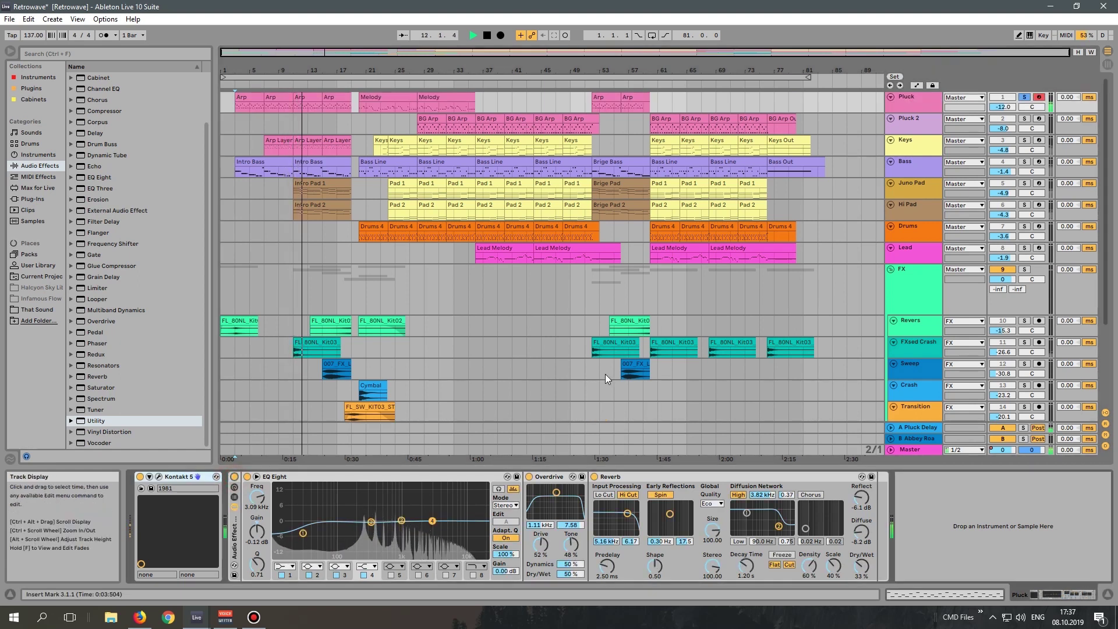
{"action": "left_click", "coordinate": [359, 103]}
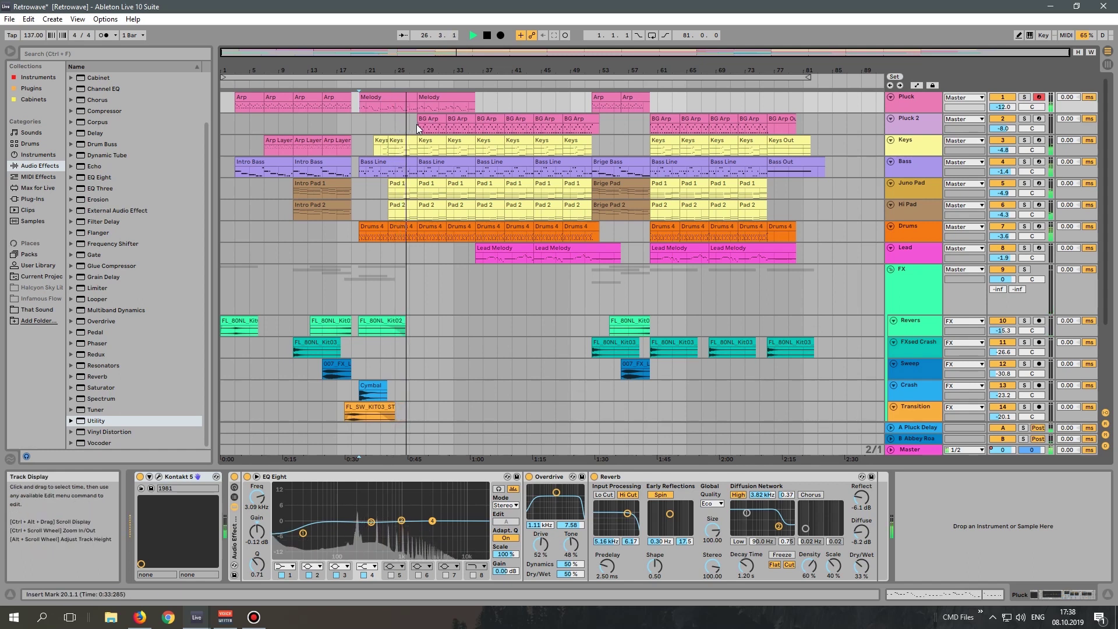
{"action": "key", "text": "space"}
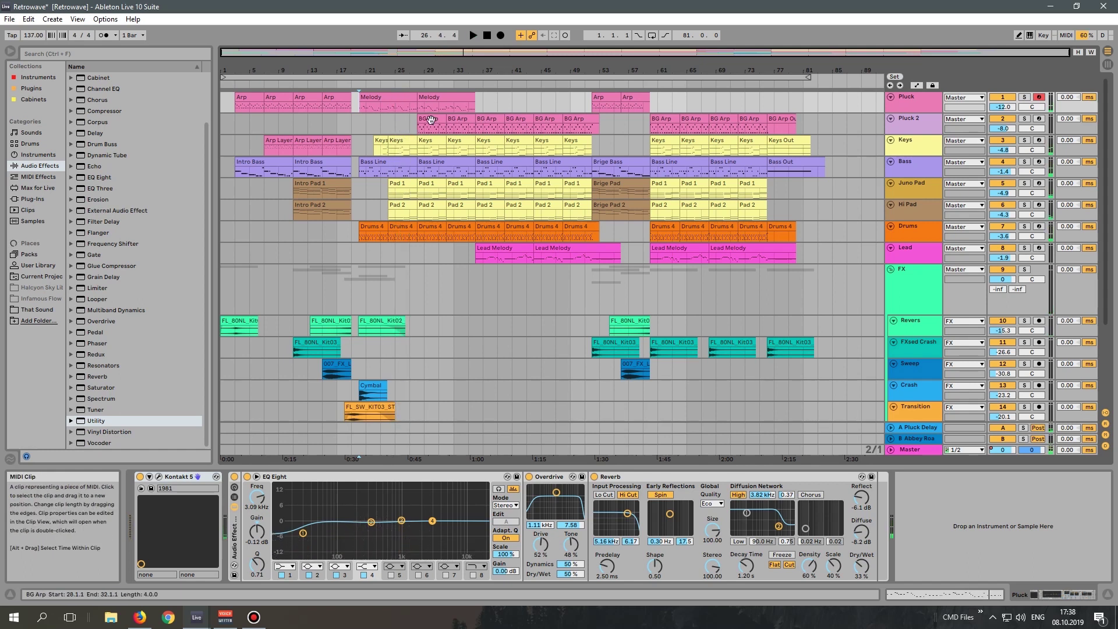
- Play the soloed Pluck 2 track from bar 28 and inspect its Radio Future patch in Kontakt
{"action": "left_click", "coordinate": [418, 128]}
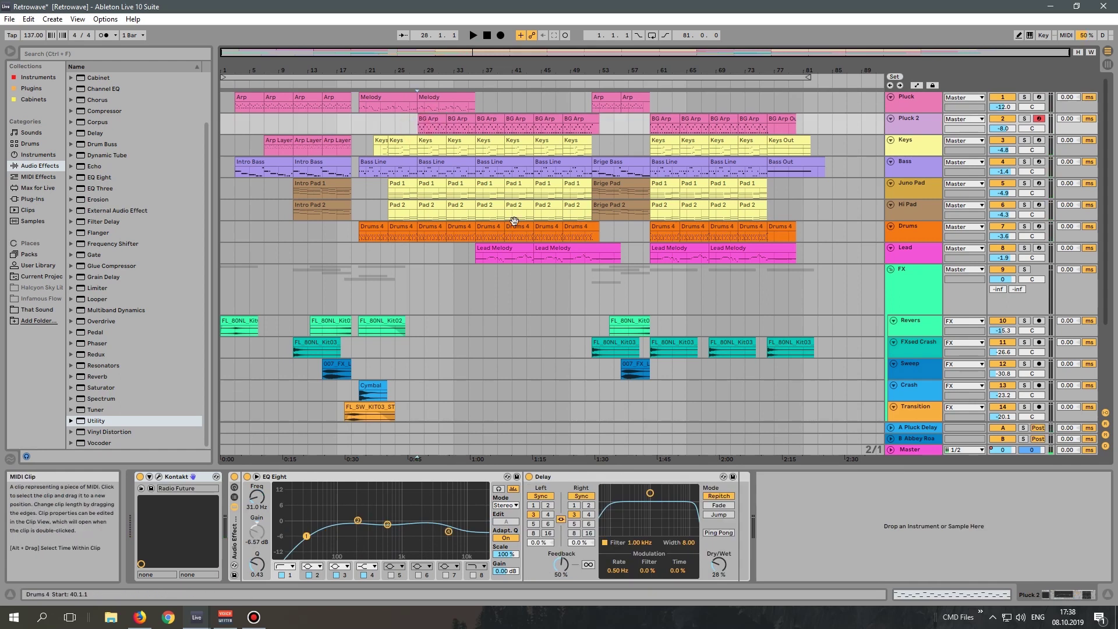
{"action": "key", "text": "s"}
{"action": "key", "text": "space"}
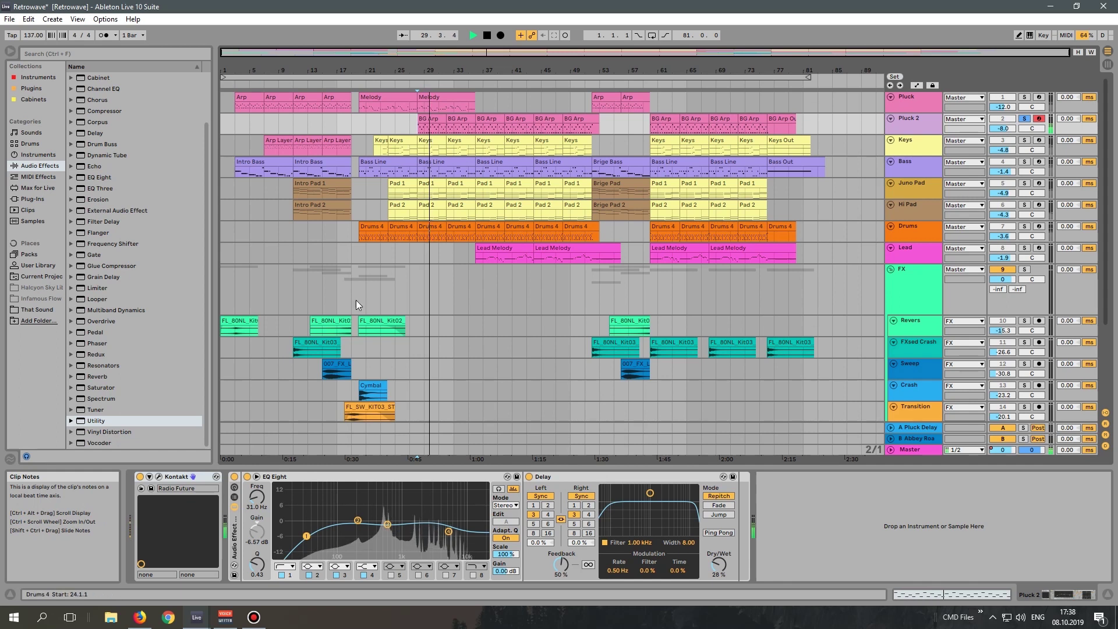
{"action": "left_click", "coordinate": [158, 476]}
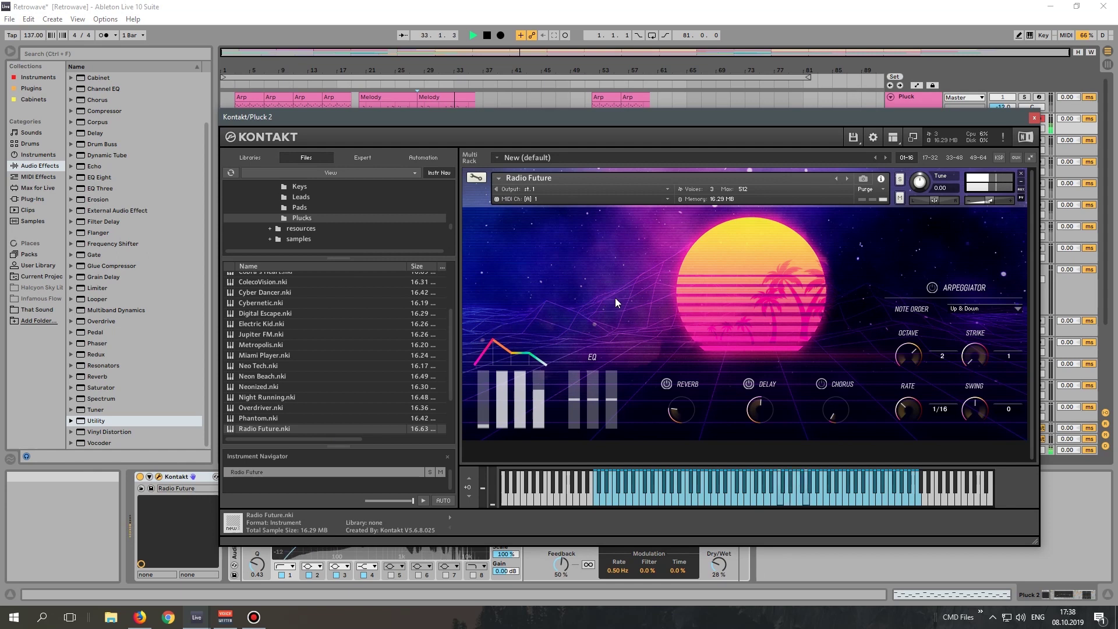
{"action": "left_click", "coordinate": [1036, 119]}
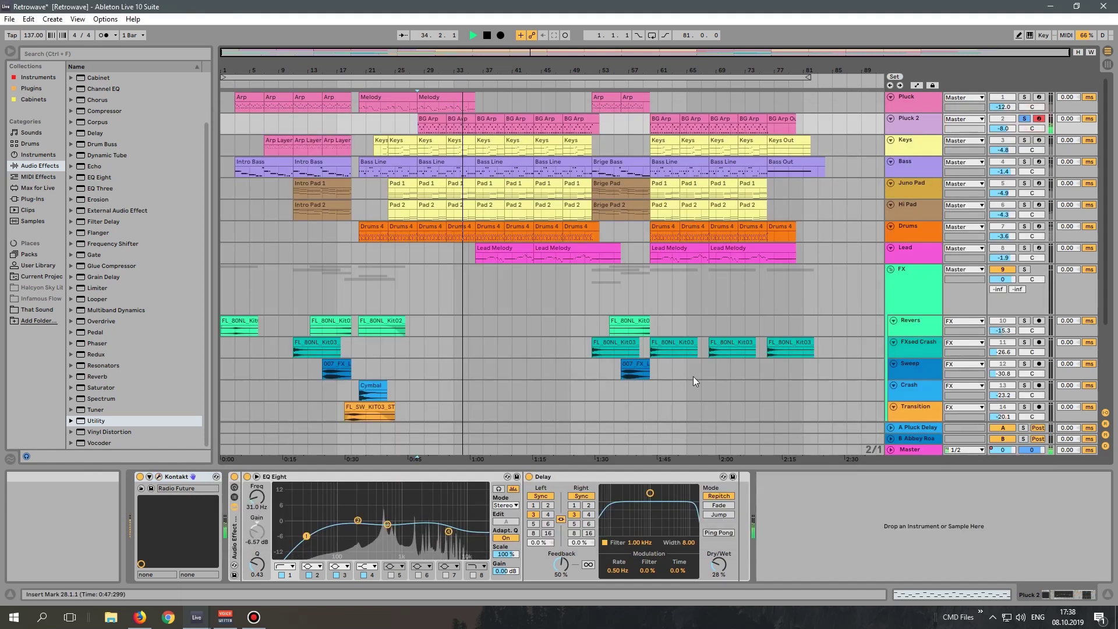
- Compare the Pluck 2 sound with its effect rack switched off and on, and stop playback
{"action": "left_click", "coordinate": [234, 477]}
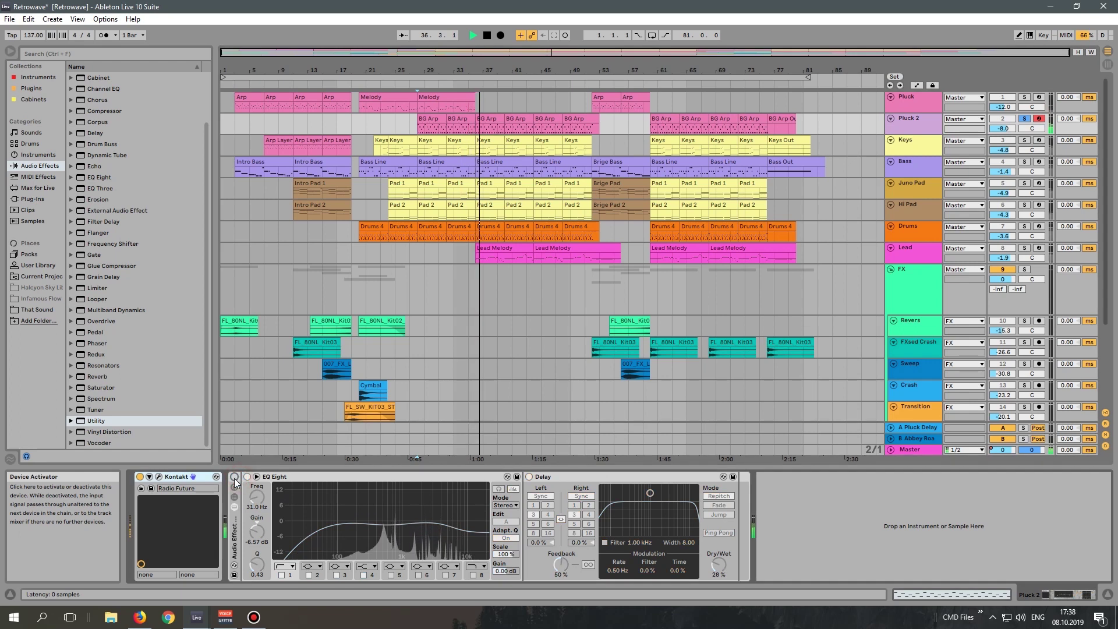
{"action": "left_click", "coordinate": [235, 477]}
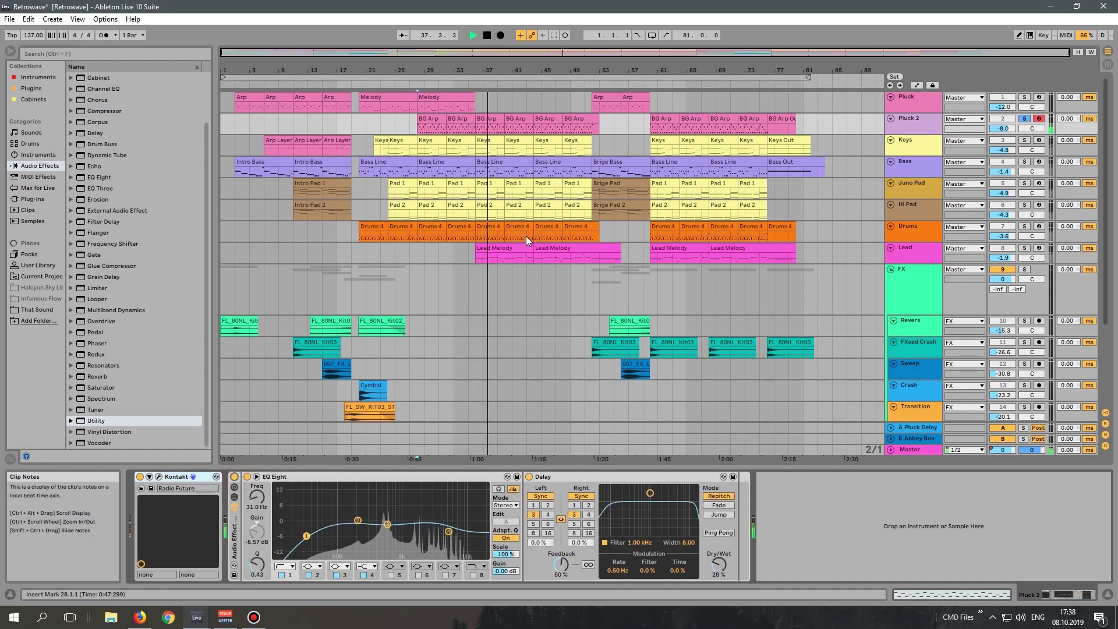
{"action": "key", "text": "space"}
- Play the soloed Keys track from the Arp Layer clip at bar 7 and inspect its Monochrome patch in Kontakt
{"action": "left_click", "coordinate": [263, 149]}
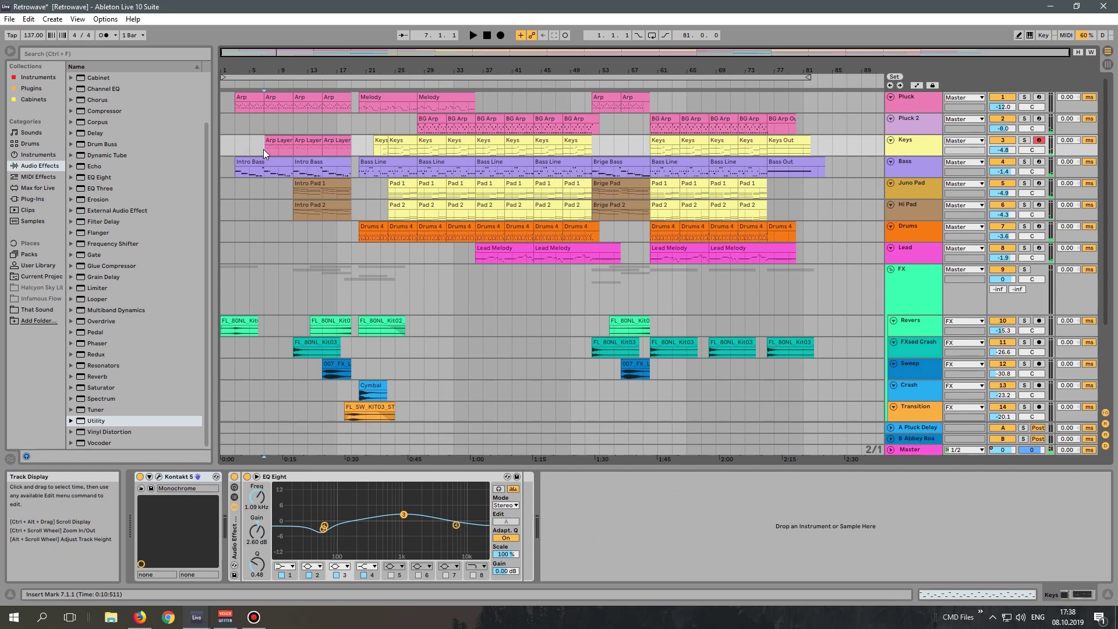
{"action": "key", "text": "s"}
{"action": "key", "text": "space"}
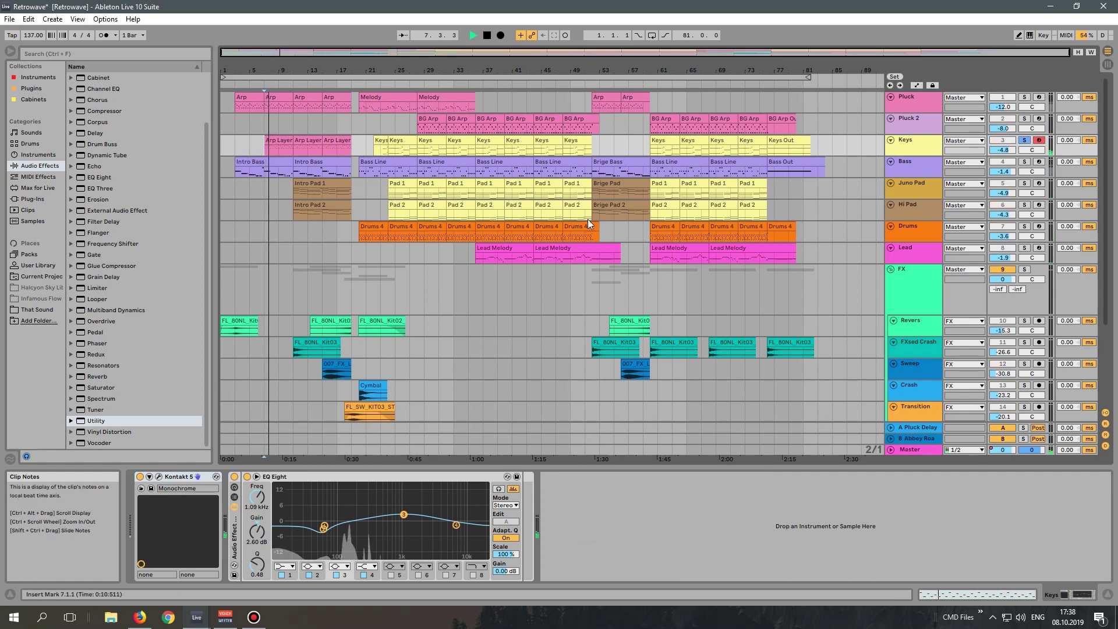
{"action": "left_click", "coordinate": [159, 477]}
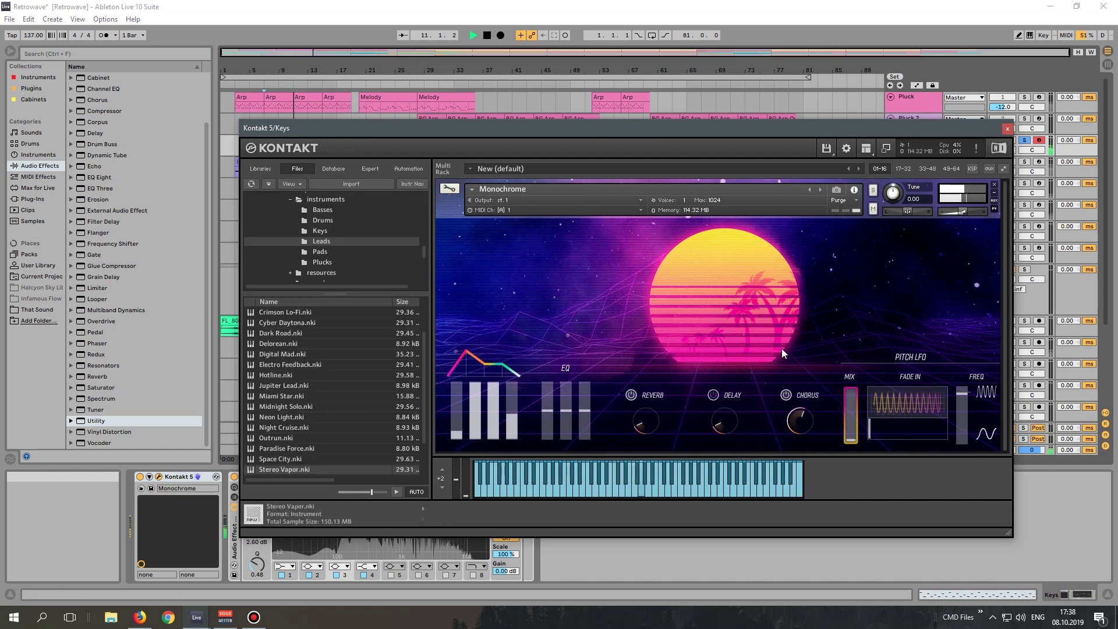
{"action": "left_click", "coordinate": [1008, 129]}
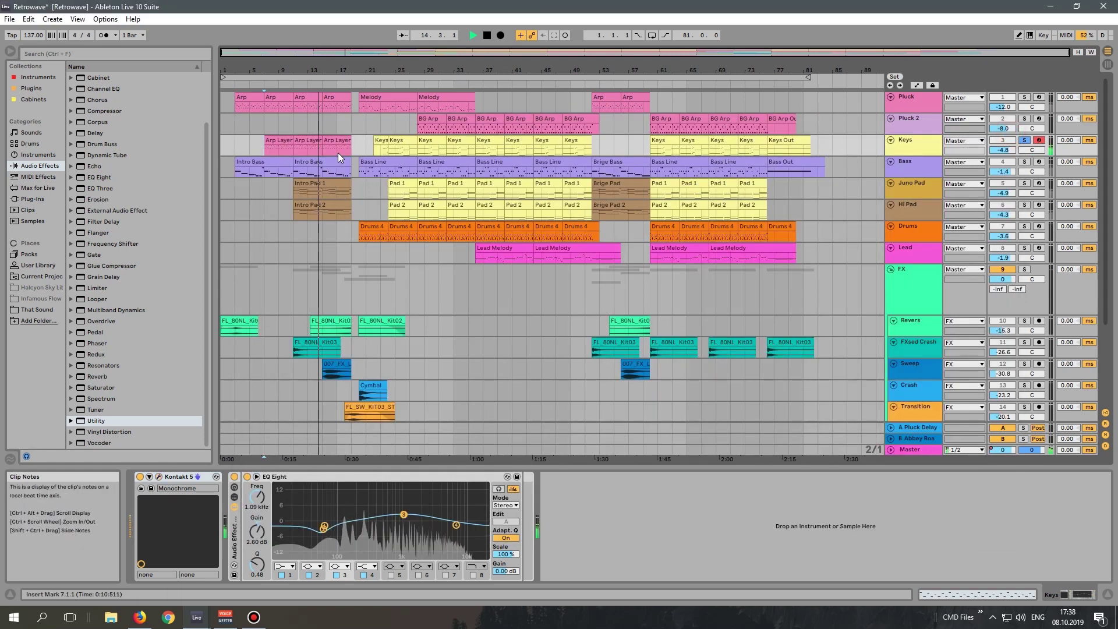
- Play the soloed Keys track from bar 22 and examine the MIDI notes of its Keys clip at bar 28
{"action": "left_click", "coordinate": [373, 151]}
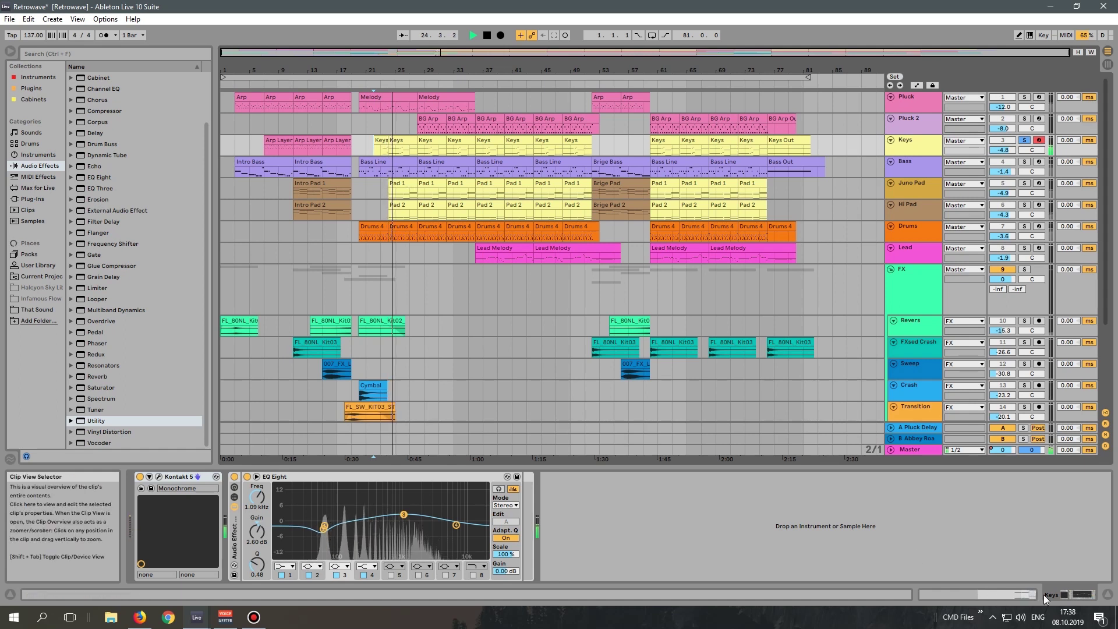
{"action": "left_click", "coordinate": [1017, 597]}
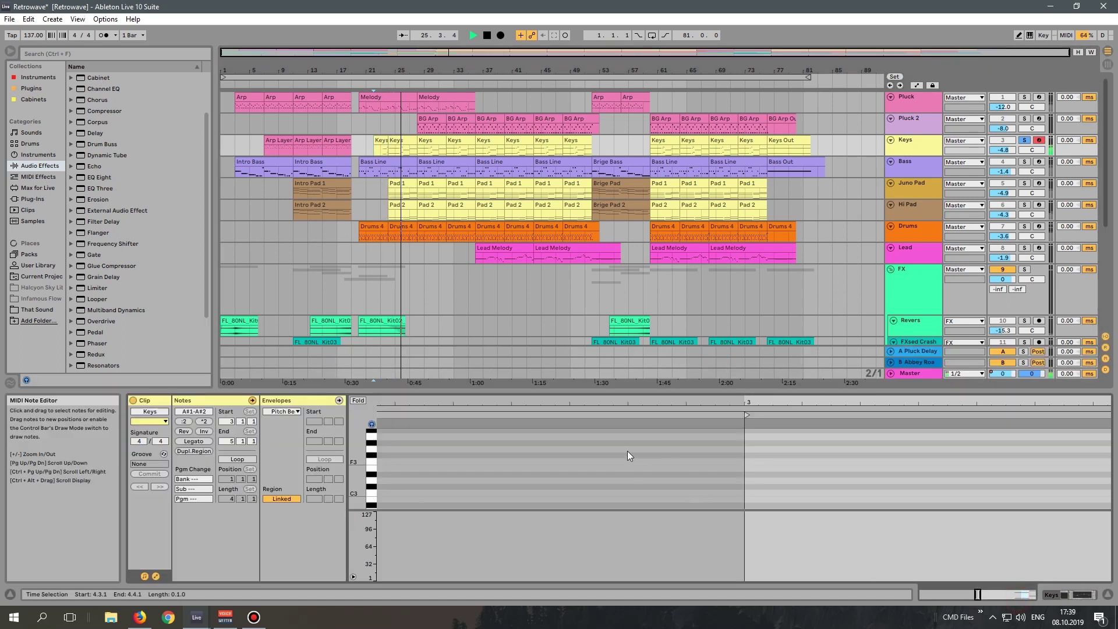
{"action": "scroll", "coordinate": [630, 453], "scroll_direction": "up", "scroll_amount": 3}
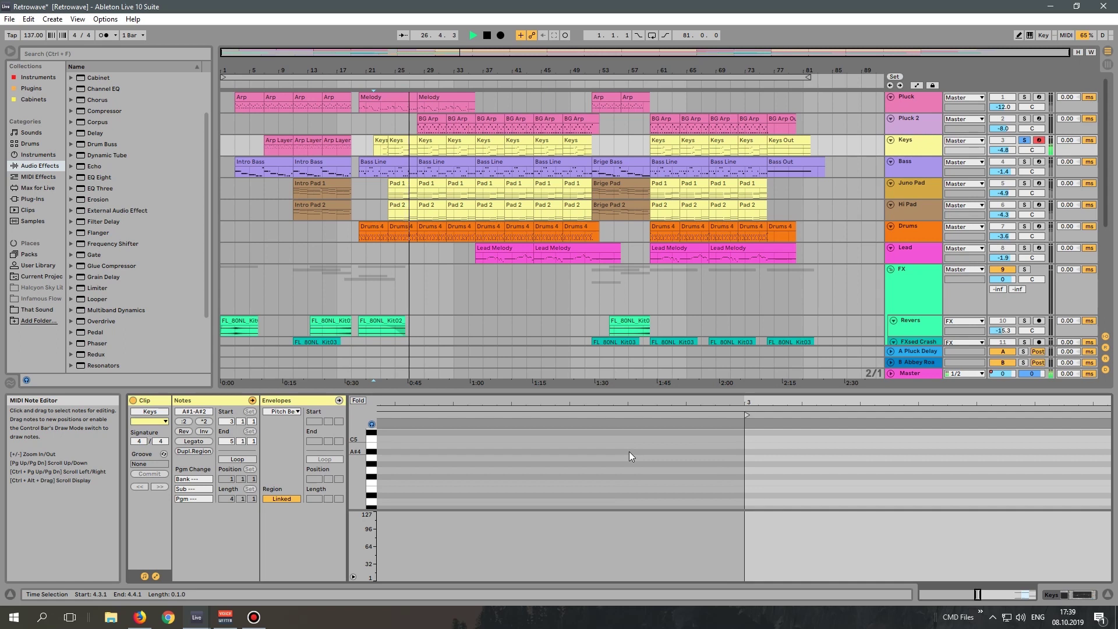
{"action": "scroll", "coordinate": [629, 452], "scroll_direction": "down", "scroll_amount": 5}
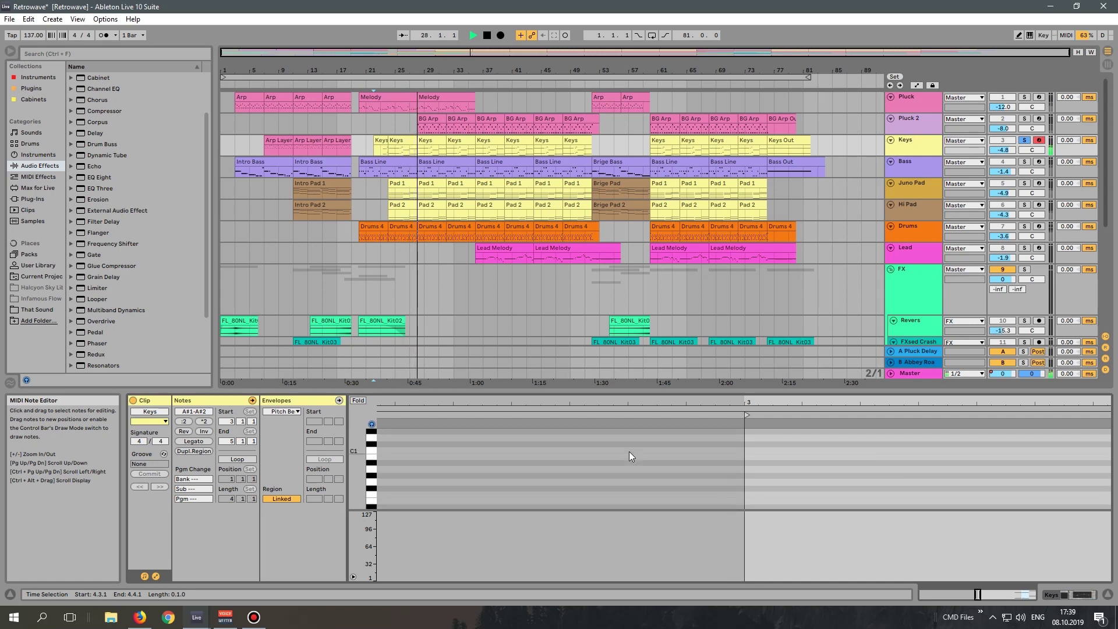
{"action": "left_click", "coordinate": [432, 148]}
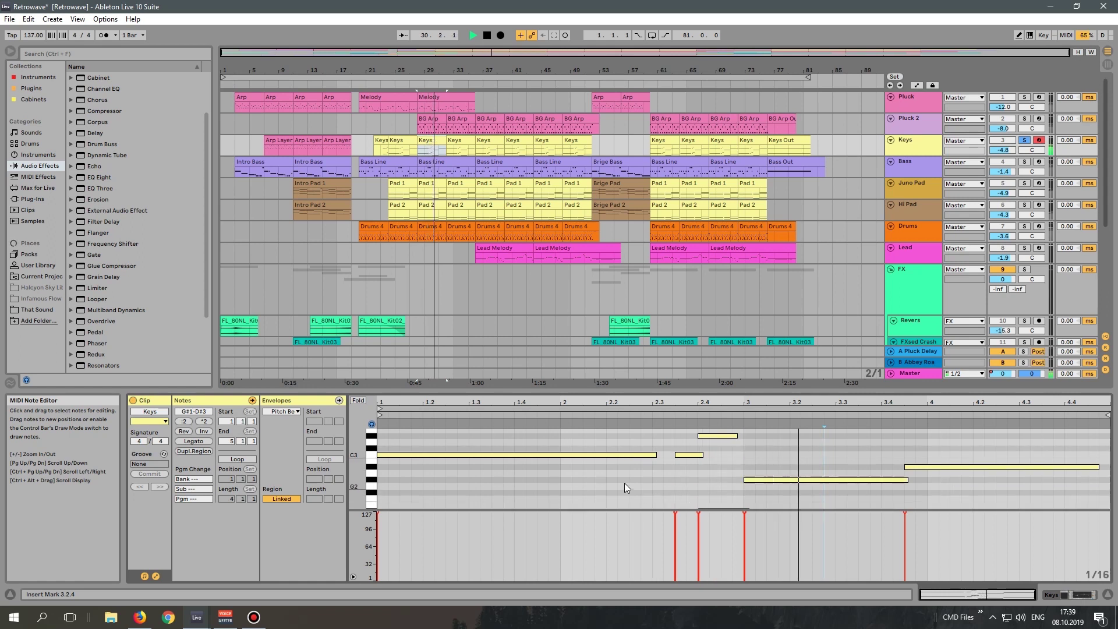
{"action": "scroll", "coordinate": [645, 481], "scroll_direction": "up", "scroll_amount": 3}
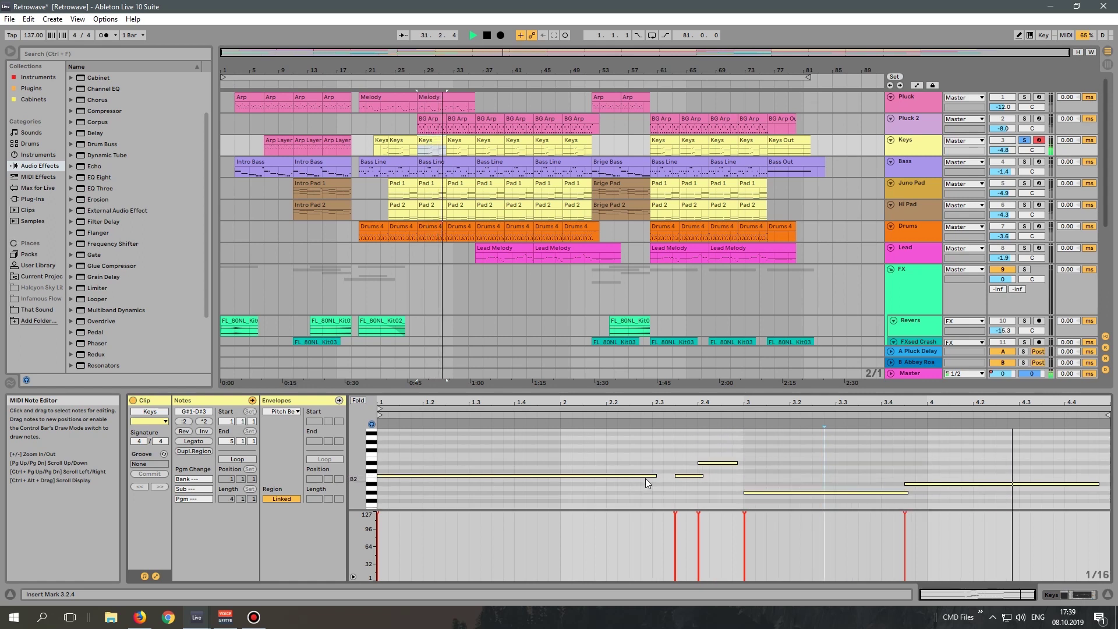
{"action": "scroll", "coordinate": [646, 482], "scroll_direction": "down", "scroll_amount": 5}
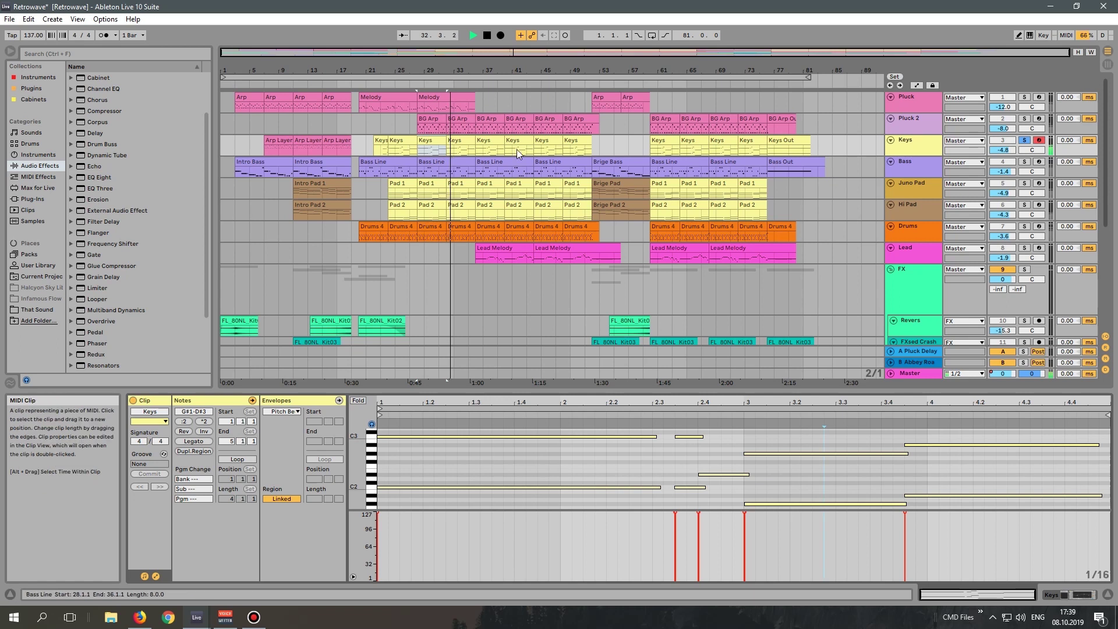
- Return to the Keys track's devices, toggle its effect rack to compare the sound, and stop playback
{"action": "left_click", "coordinate": [1070, 597]}
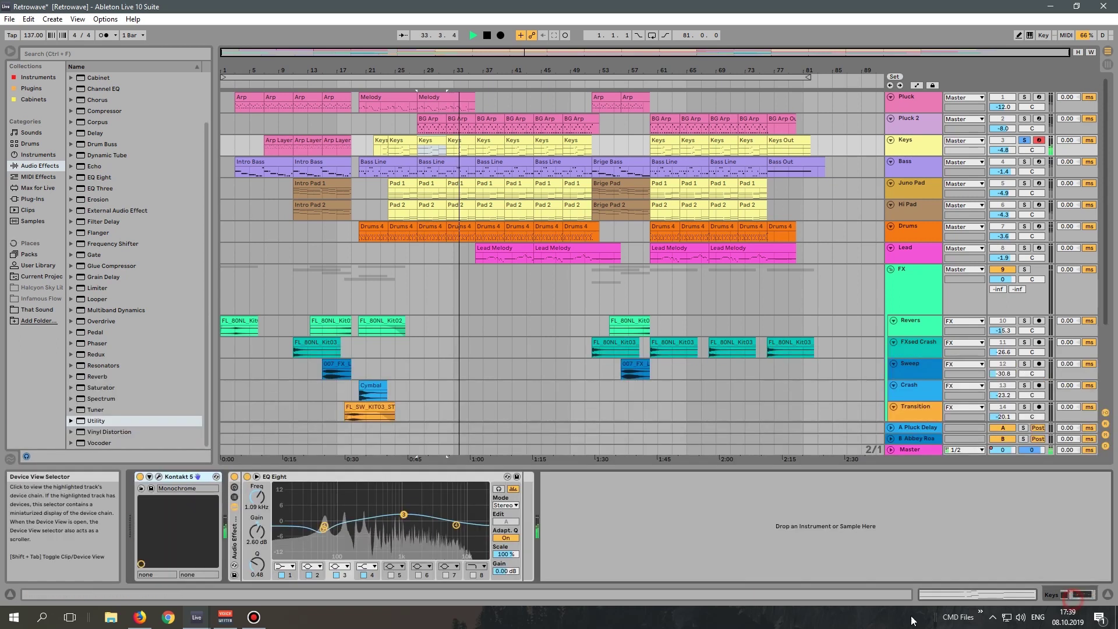
{"action": "left_click", "coordinate": [235, 478]}
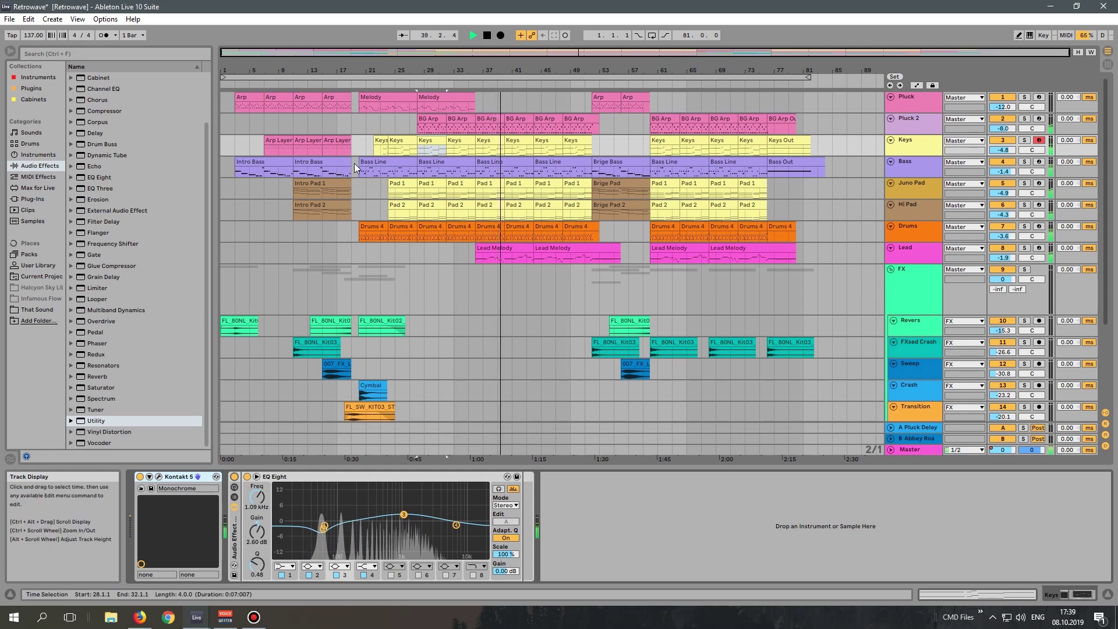
{"action": "key", "text": "space"}
- Play the soloed Bass track from the Intro Bass clip at bar 3 and inspect its Danger Action patch in Kontakt
{"action": "left_click", "coordinate": [271, 161]}
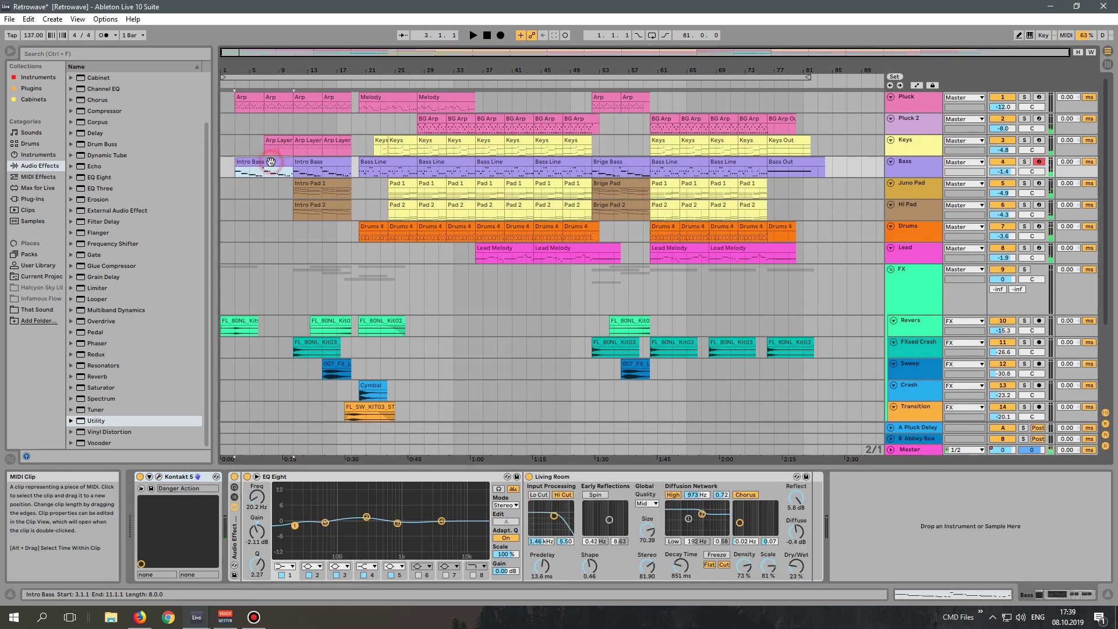
{"action": "left_click", "coordinate": [235, 172]}
{"action": "key", "text": "s"}
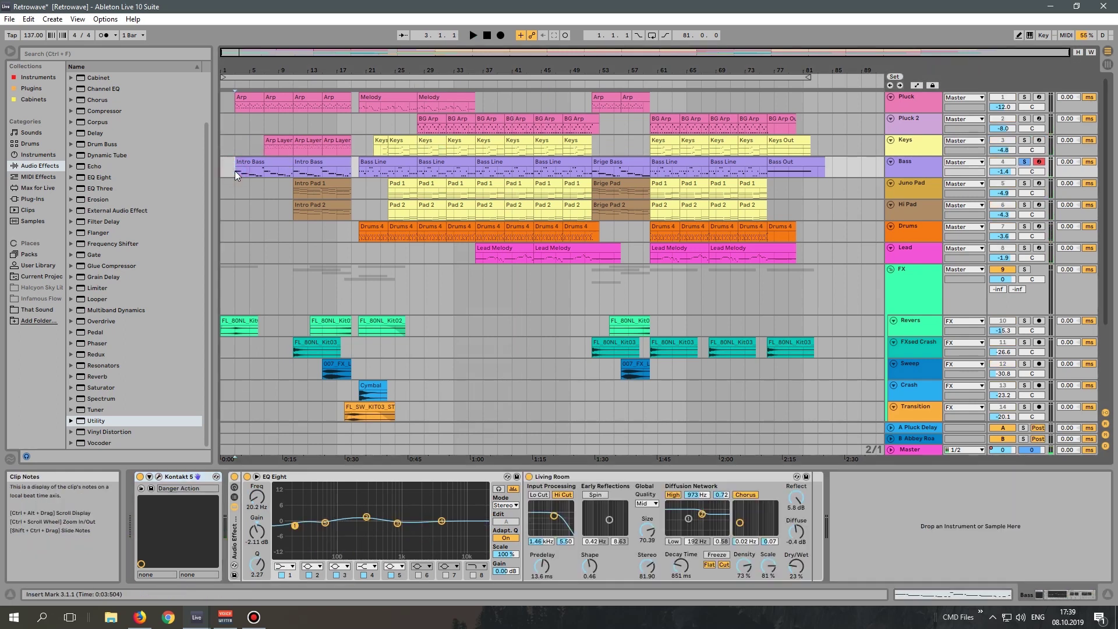
{"action": "key", "text": "space"}
{"action": "left_click", "coordinate": [251, 161]}
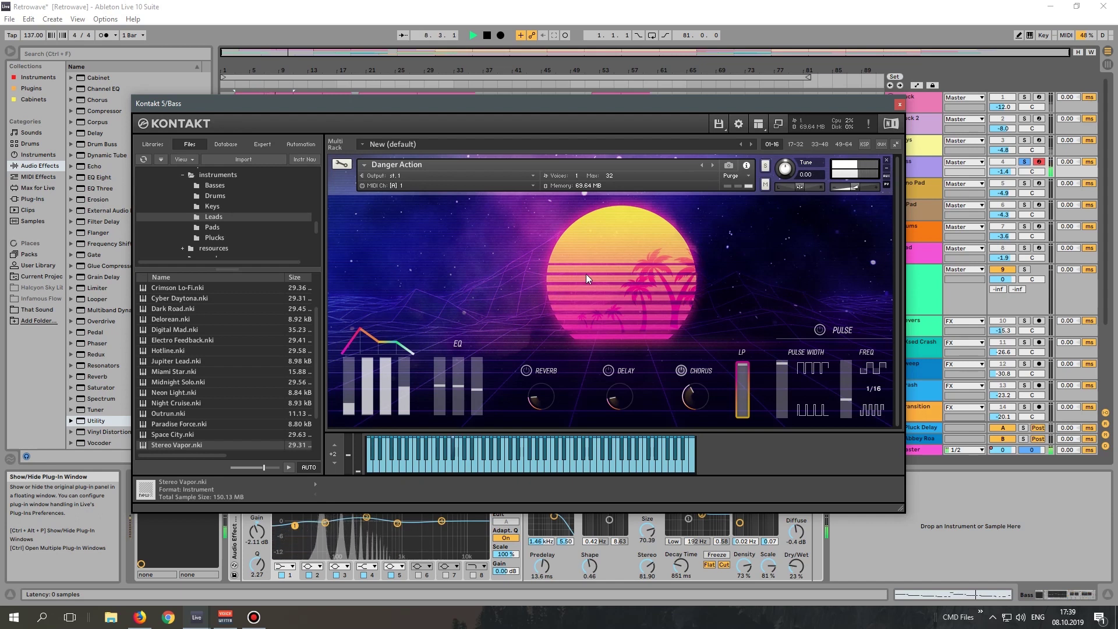
{"action": "left_click", "coordinate": [900, 104]}
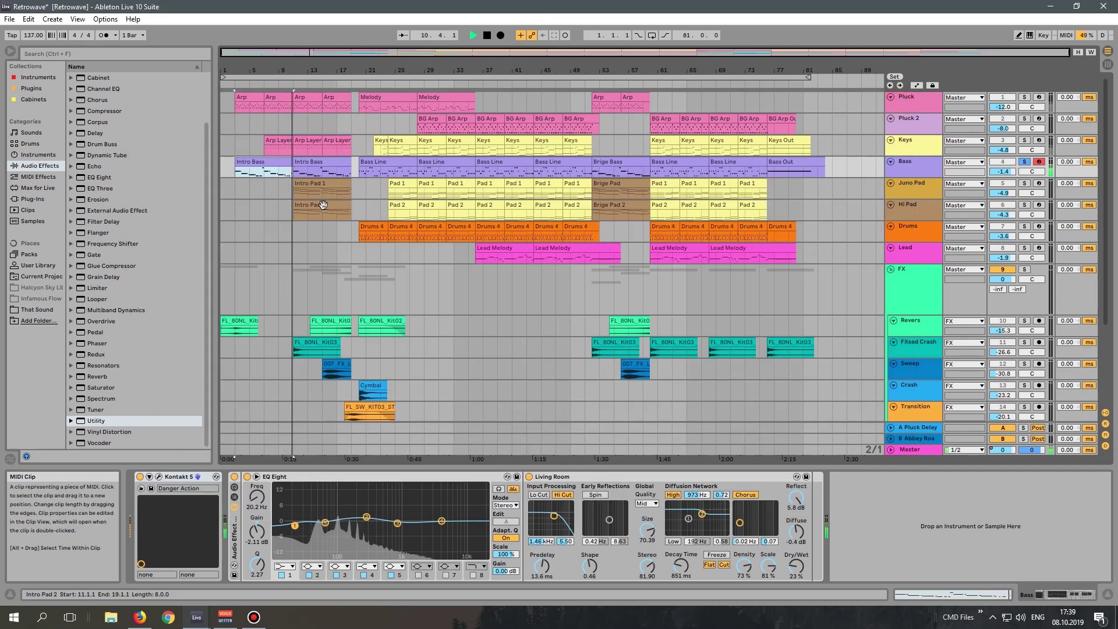
- Compare the Bass sound with its effect rack off and on, and play the Bass Line clip from bar 20
{"action": "left_click", "coordinate": [235, 478]}
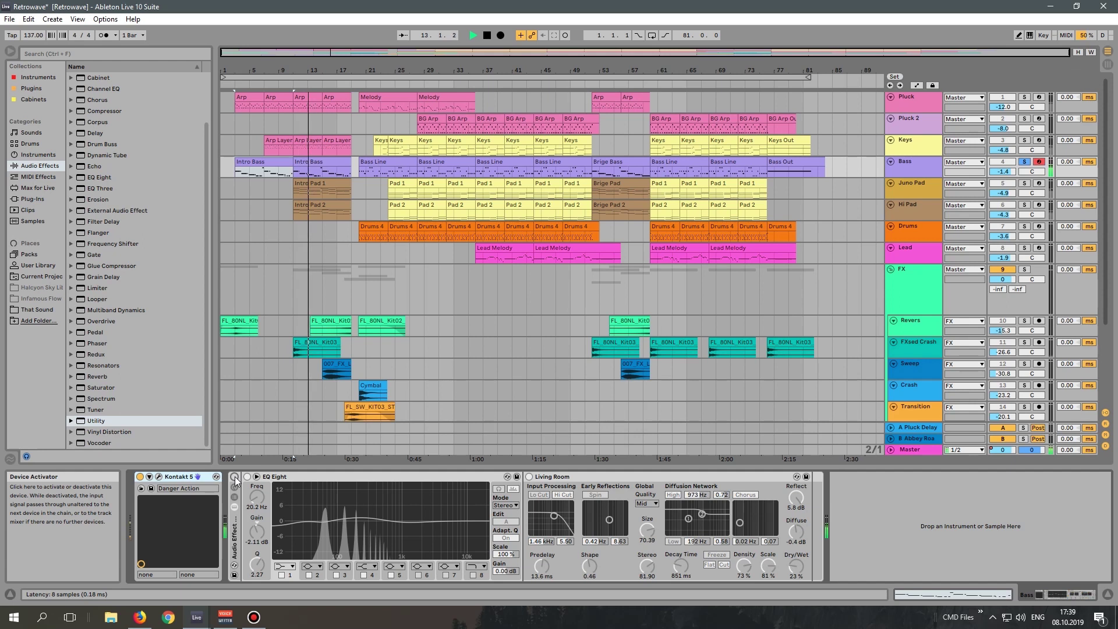
{"action": "left_click", "coordinate": [234, 477]}
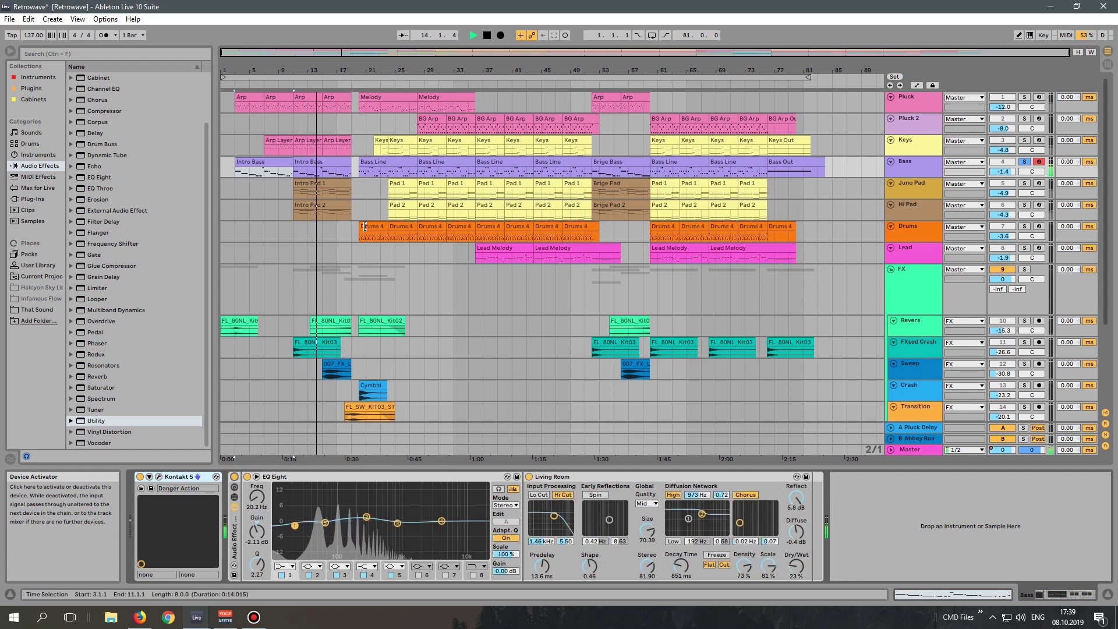
{"action": "left_click", "coordinate": [378, 162]}
{"action": "key", "text": "space"}
{"action": "key", "text": "space"}
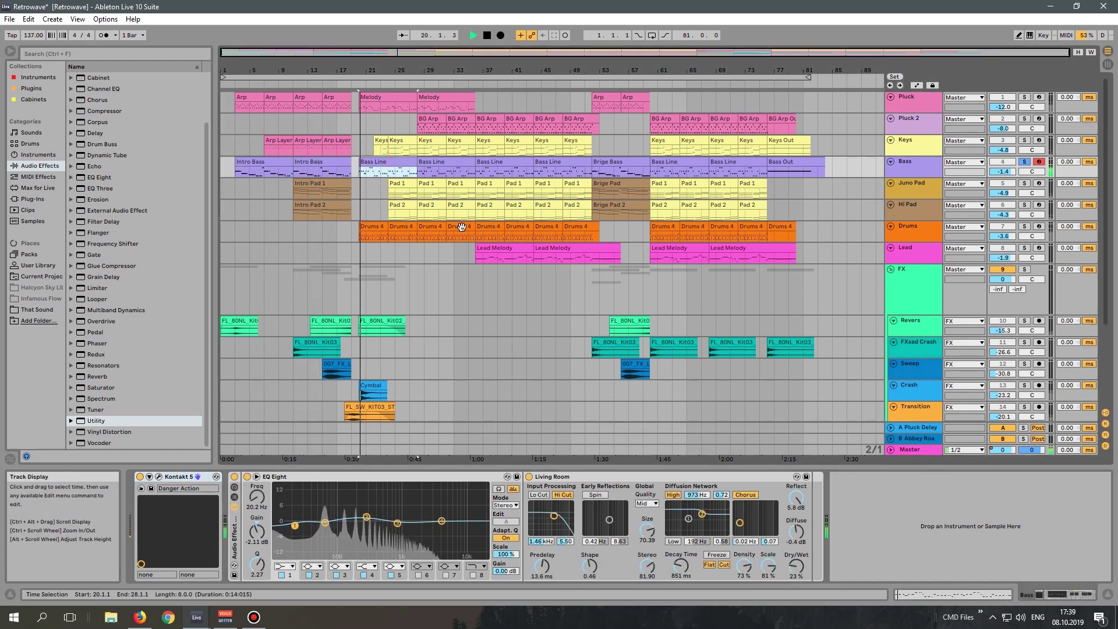
- Examine the Bass Line clip's MIDI notes with the envelopes box hidden, and return to the track's devices
{"action": "left_click", "coordinate": [982, 597]}
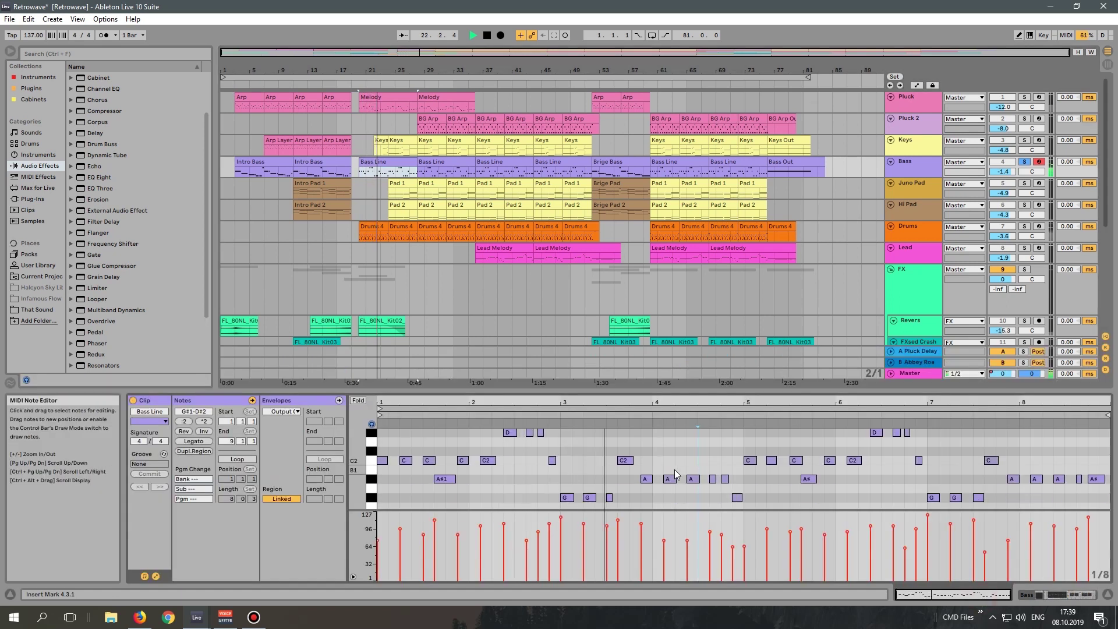
{"action": "scroll", "coordinate": [675, 469], "scroll_direction": "down", "scroll_amount": 1}
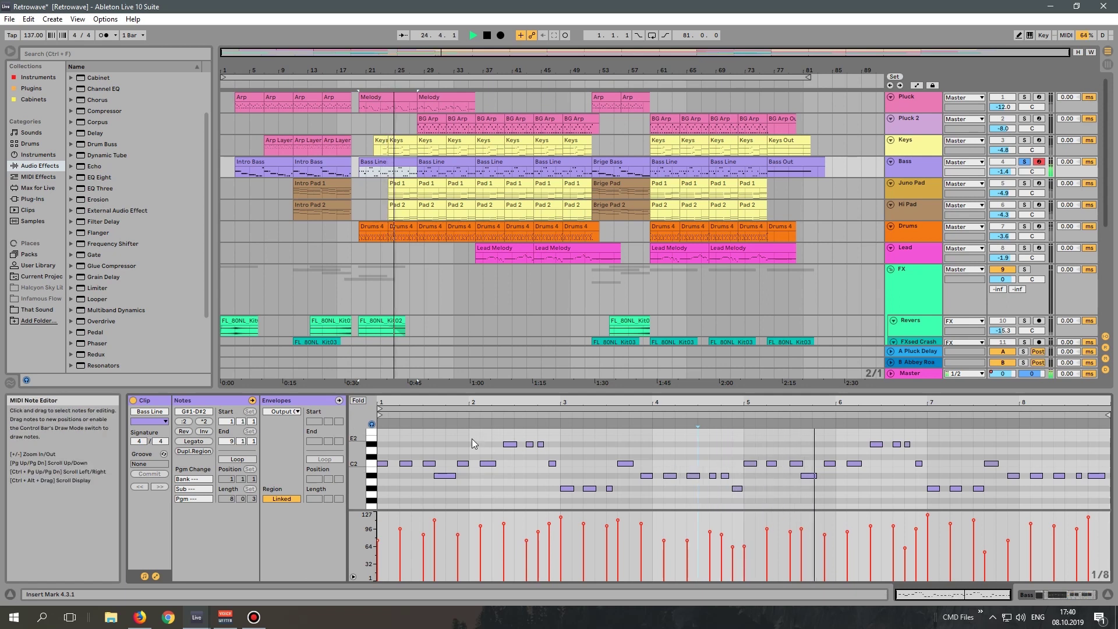
{"action": "left_click", "coordinate": [155, 577]}
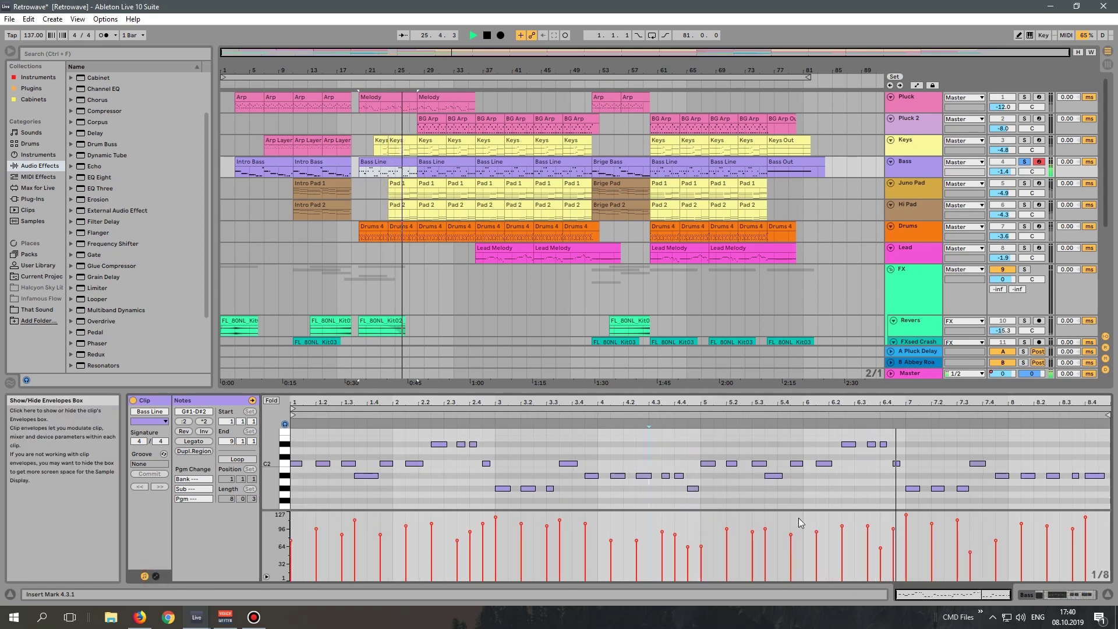
{"action": "left_click", "coordinate": [953, 594]}
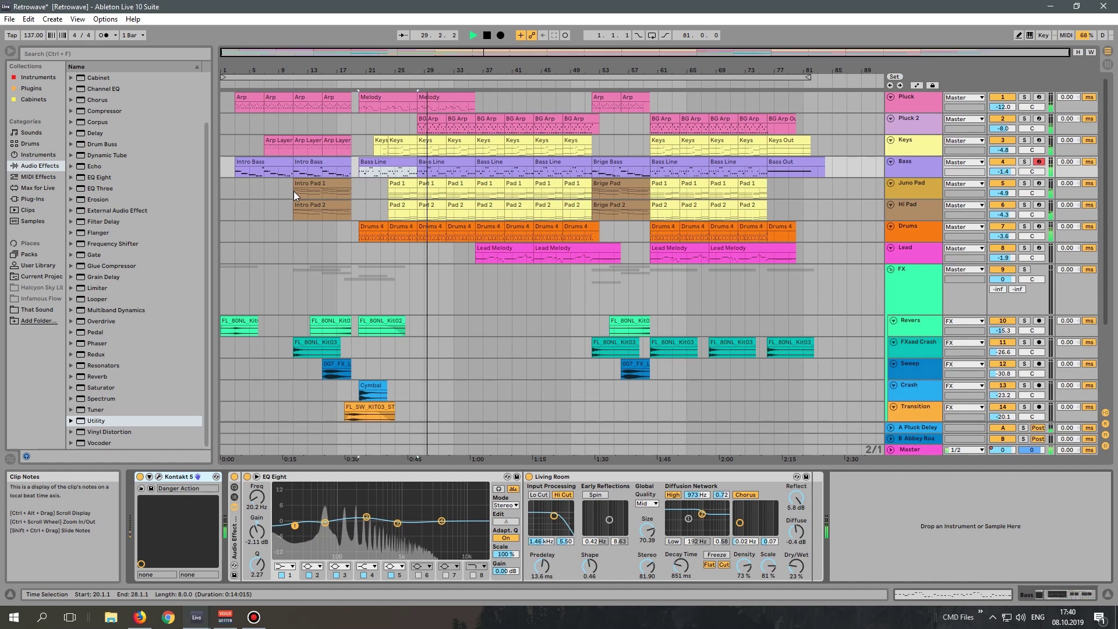
- Play the soloed Juno Pad track from the Intro Pad 1 clip at bar 11 and inspect its Juno Pad patch in Kontakt
{"action": "left_click", "coordinate": [308, 183]}
{"action": "key", "text": "space"}
{"action": "key", "text": "s"}
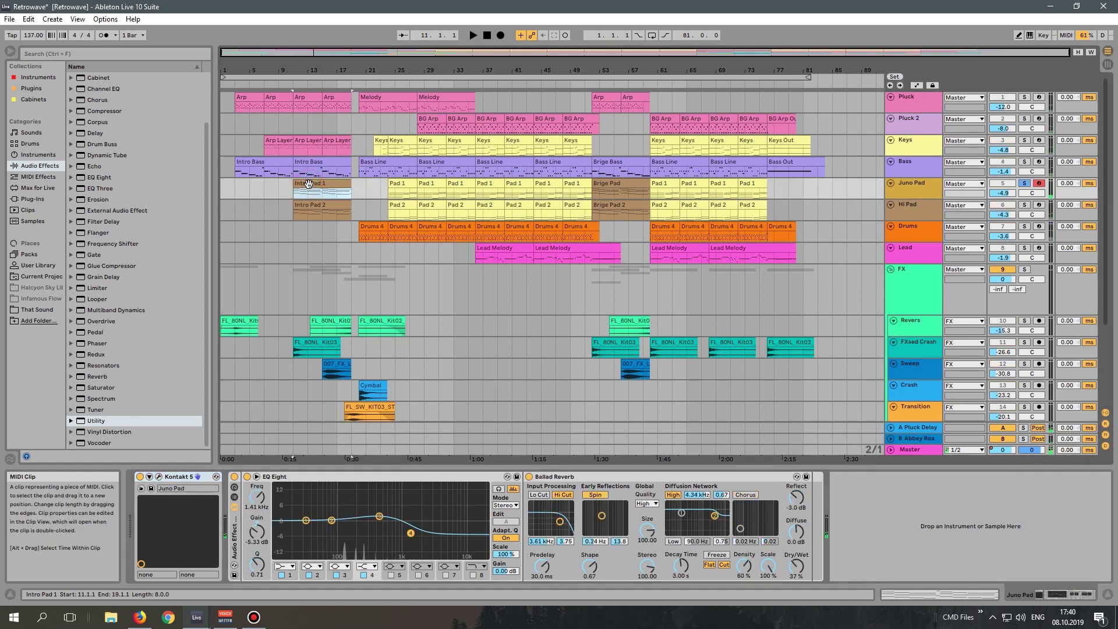
{"action": "left_click", "coordinate": [160, 477]}
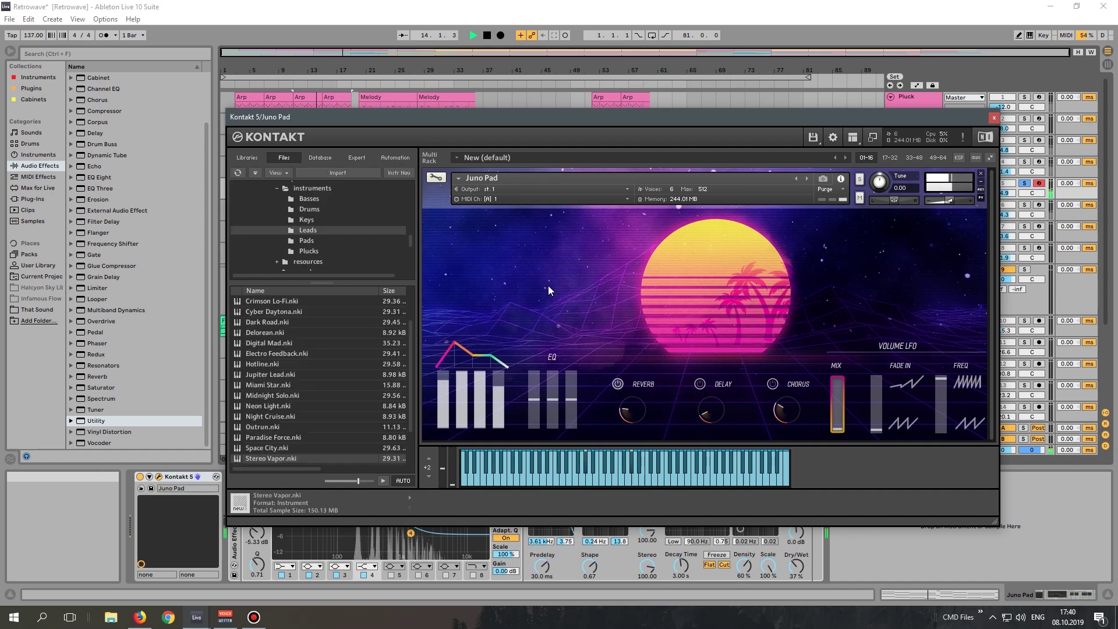
{"action": "left_click", "coordinate": [995, 118]}
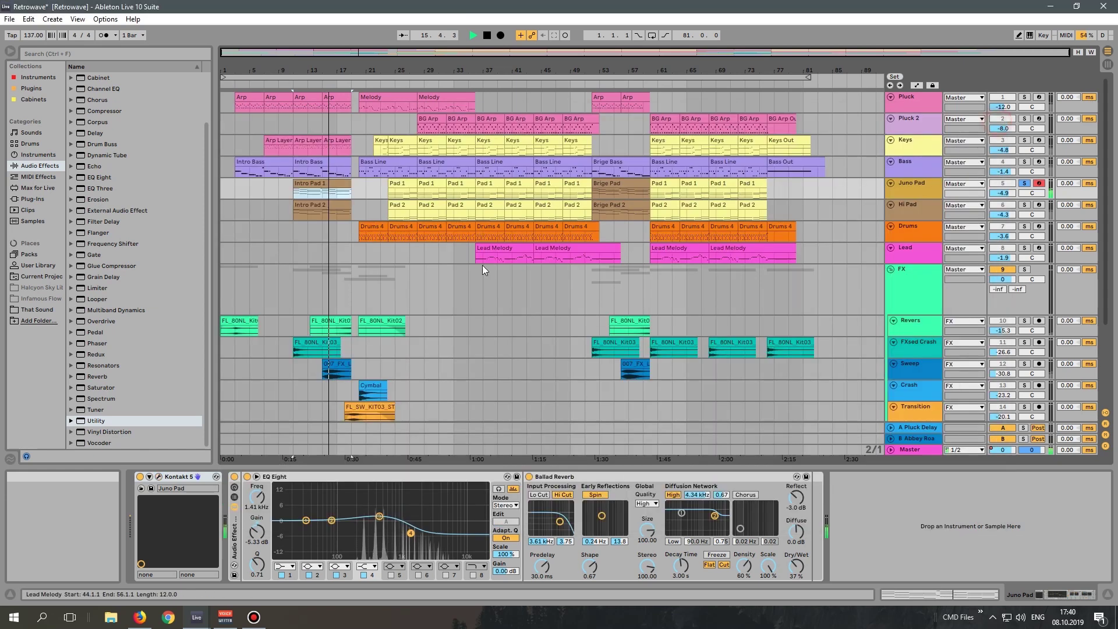
- Compare the Juno Pad sound with its effect rack off and on, and audition the Pad 1 clip from bar 24
{"action": "left_click", "coordinate": [233, 477]}
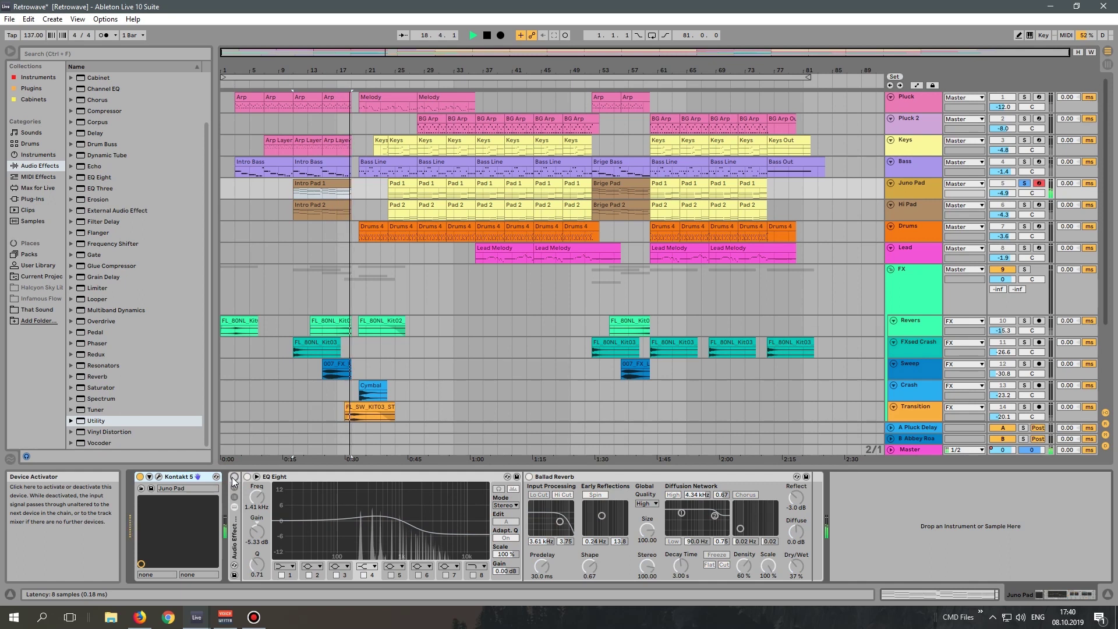
{"action": "left_click", "coordinate": [234, 478]}
{"action": "left_click", "coordinate": [407, 182]}
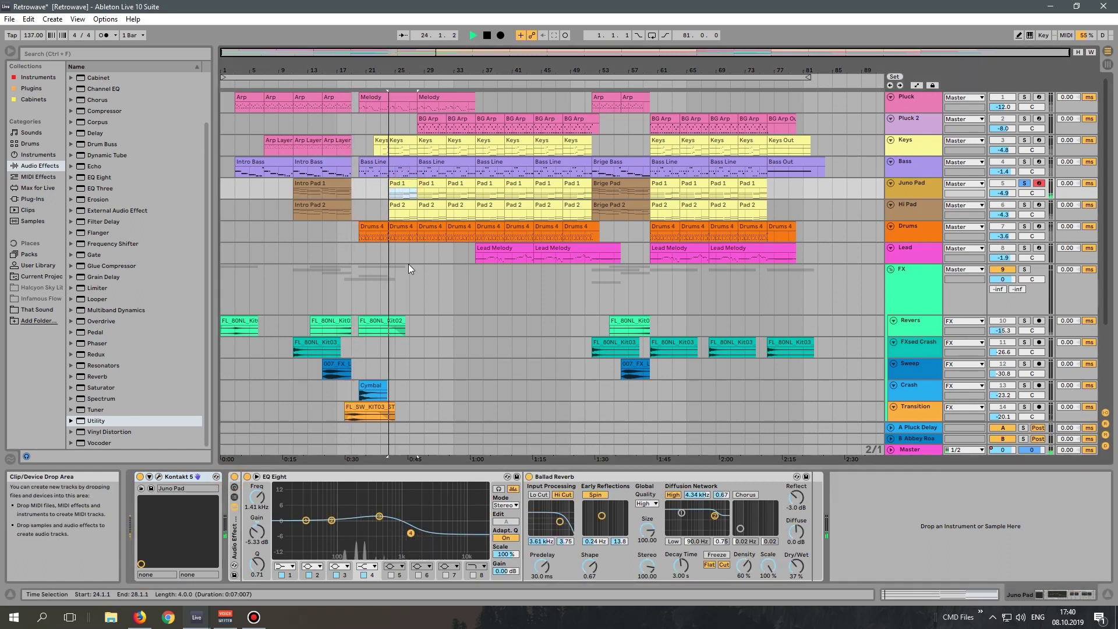
{"action": "key", "text": "space"}
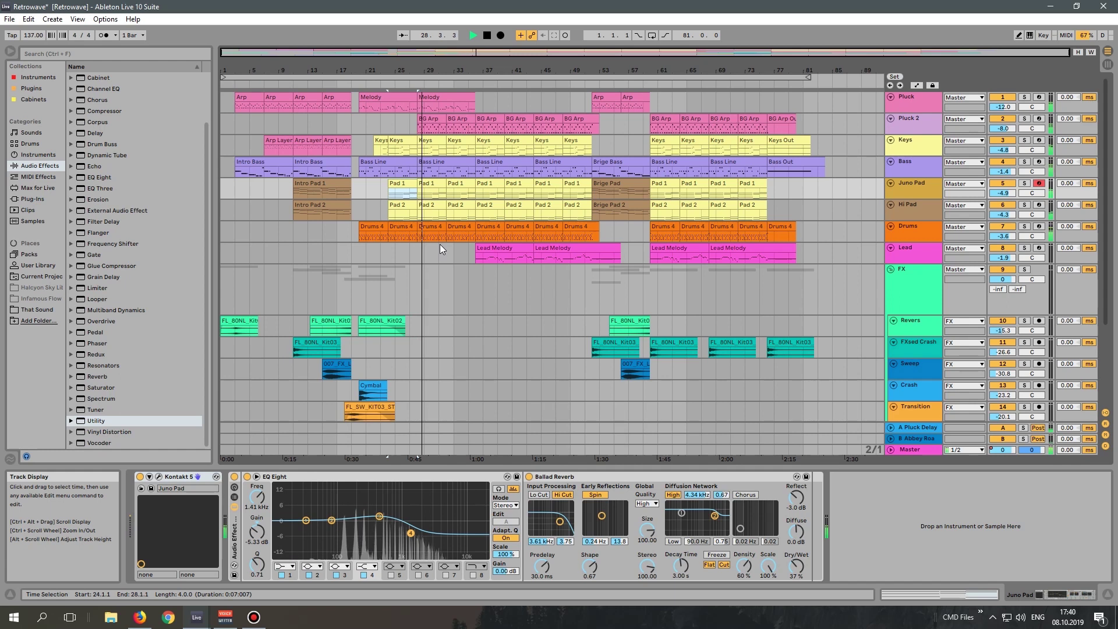
{"action": "key", "text": "space"}
- Play the soloed Hi Pad track from the Intro Pad 2 clip at bar 11 and inspect its Blockbuster patch in Kontakt
{"action": "left_click", "coordinate": [318, 207]}
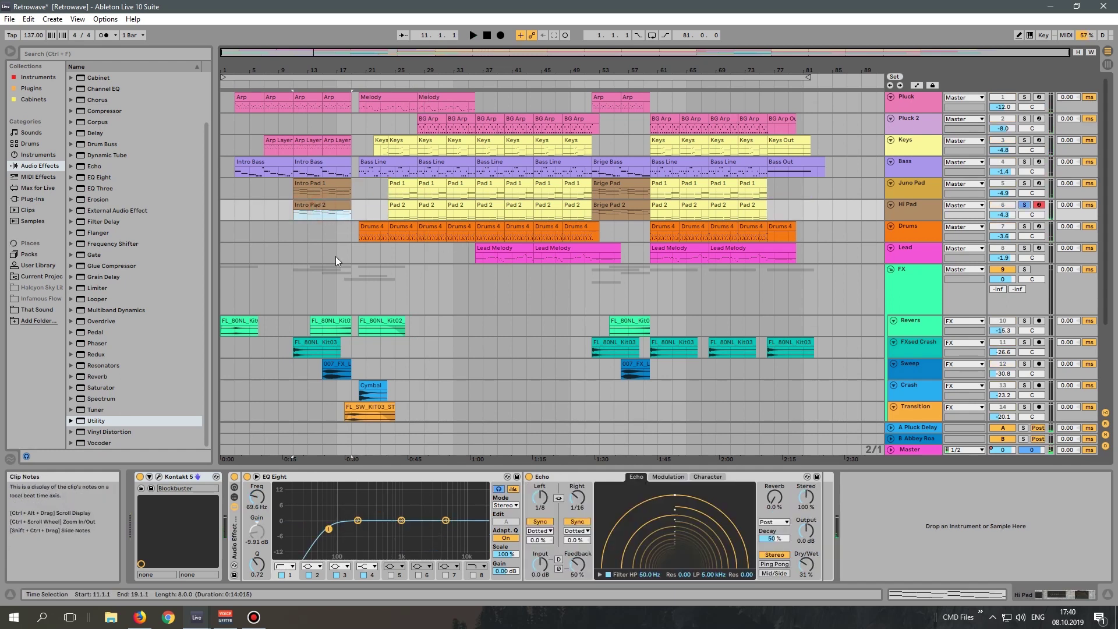
{"action": "key", "text": "space"}
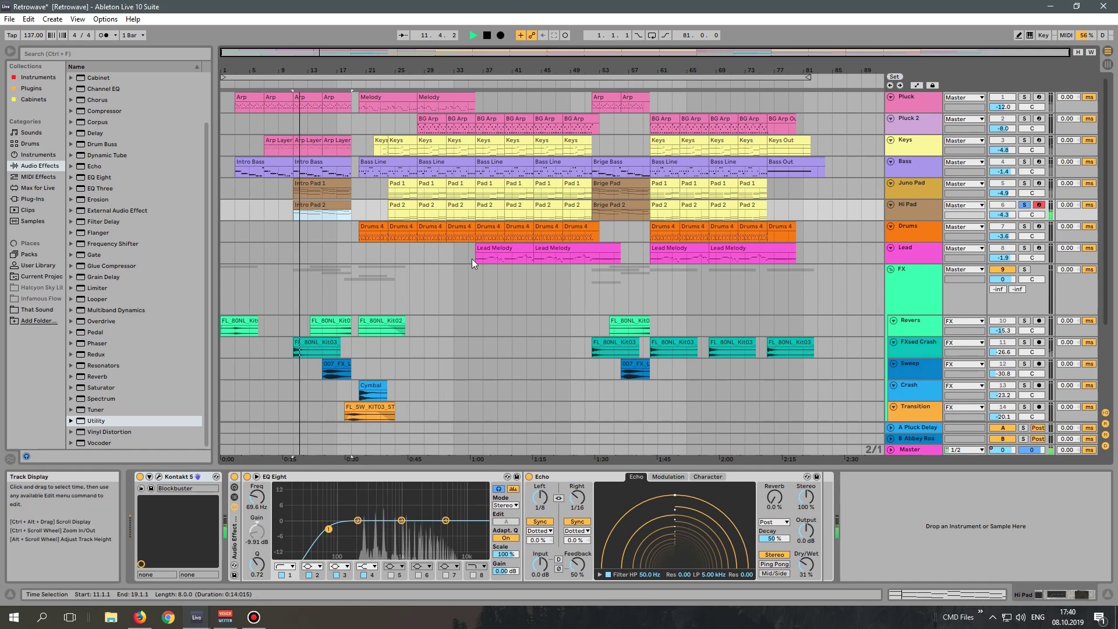
{"action": "left_click", "coordinate": [158, 478]}
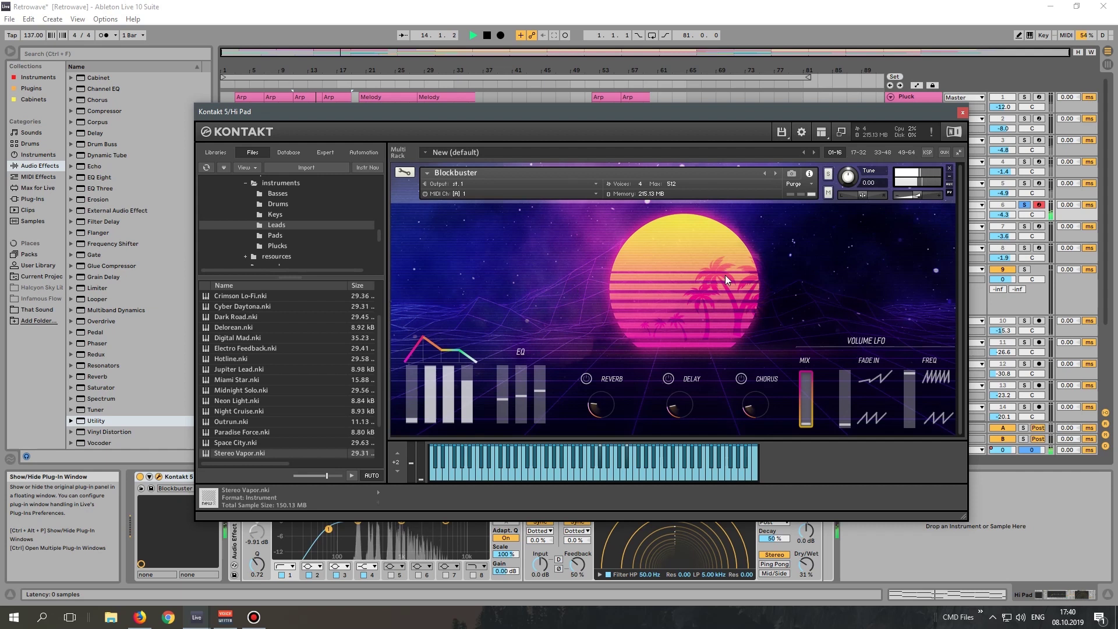
{"action": "left_click", "coordinate": [963, 112]}
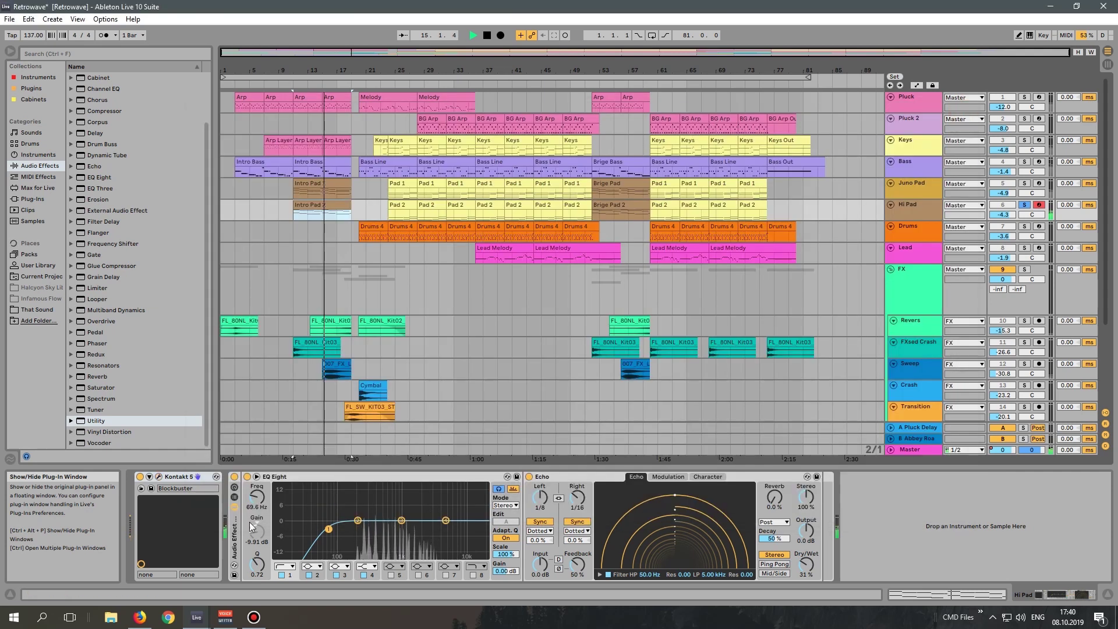
- Compare the Hi Pad sound with its effect rack off and on, and audition the Pad 2 clip from bar 24 alone and with all tracks
{"action": "left_click", "coordinate": [234, 477]}
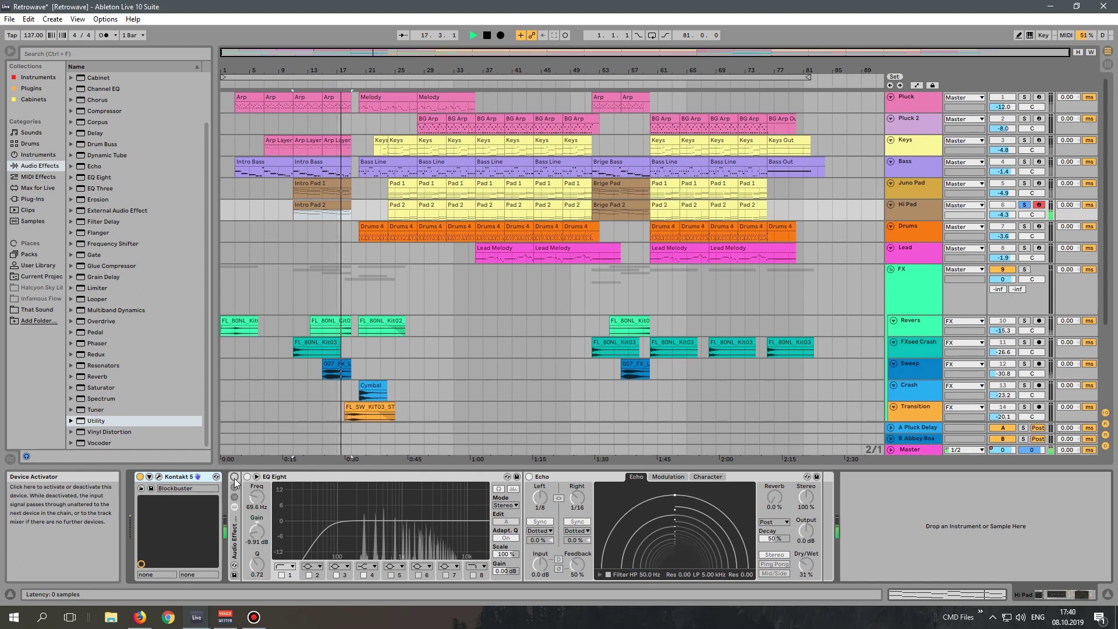
{"action": "left_click", "coordinate": [234, 477]}
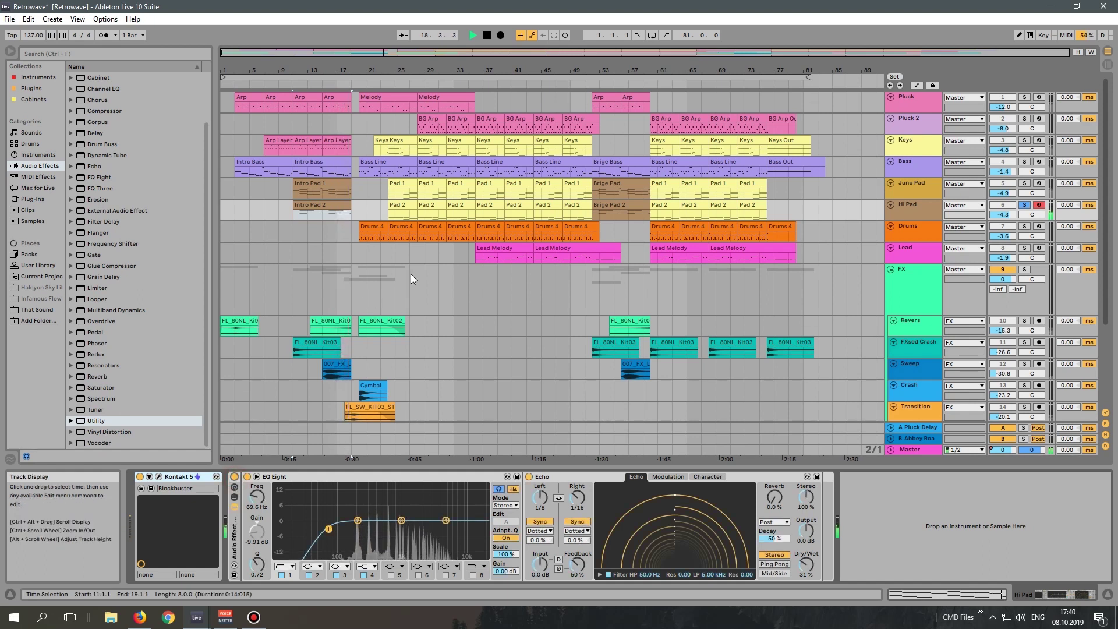
{"action": "left_click", "coordinate": [397, 218]}
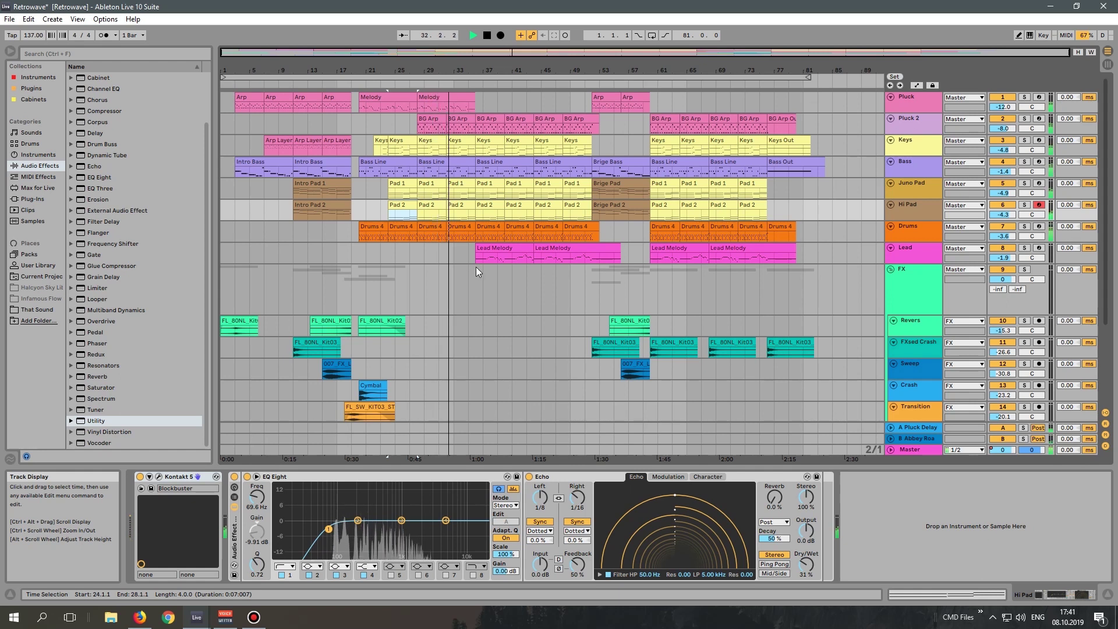
{"action": "key", "text": "s"}
{"action": "key", "text": "space"}
{"action": "key", "text": "s"}
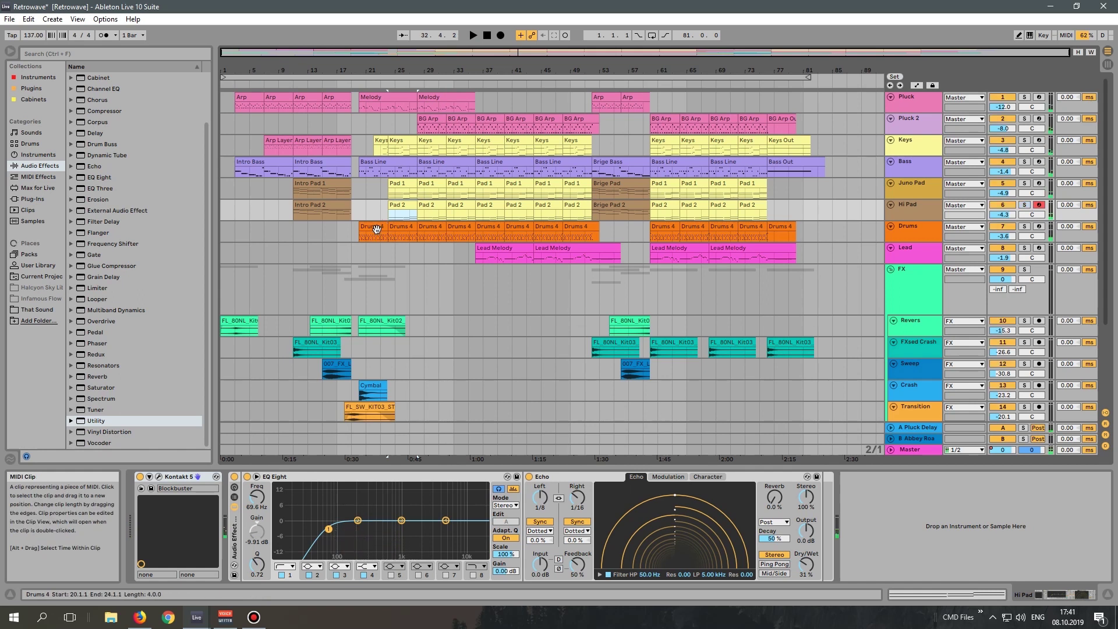
- Play the soloed Drums track from bar 20, comparing Drum Buss off and on, and inspect its LinnDrum patch in Kontakt
{"action": "left_click", "coordinate": [376, 228]}
{"action": "key", "text": "s"}
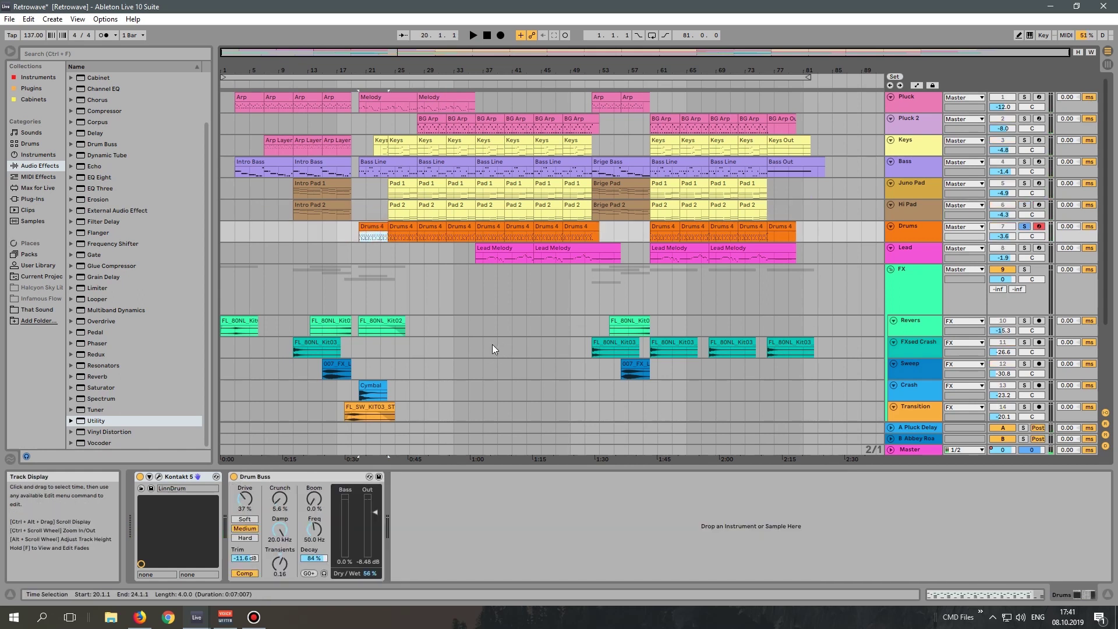
{"action": "key", "text": "space"}
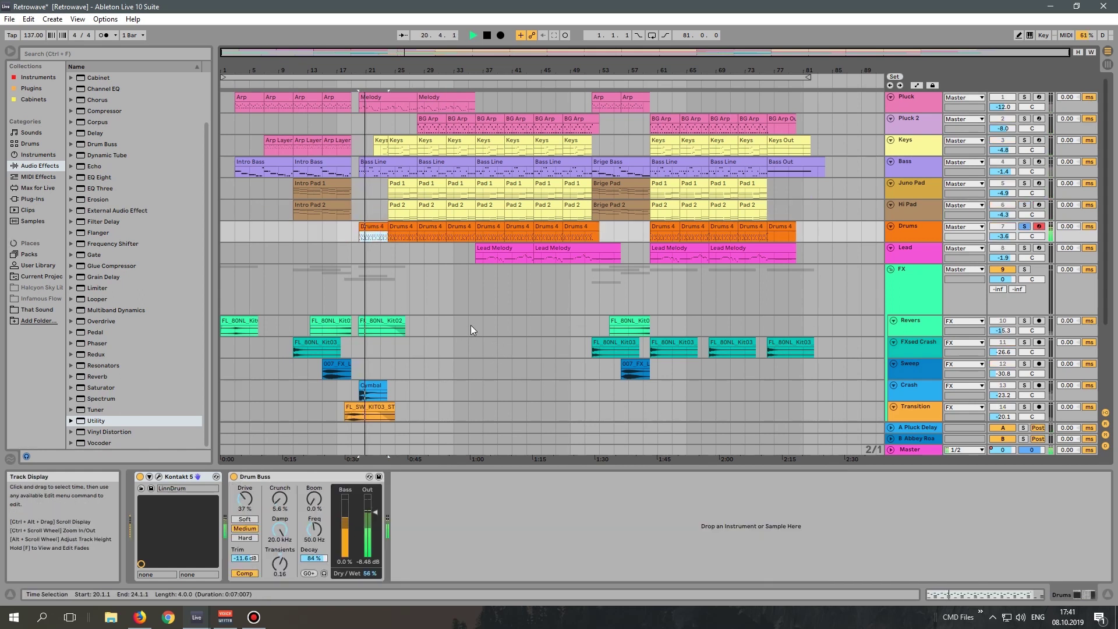
{"action": "left_click", "coordinate": [234, 476]}
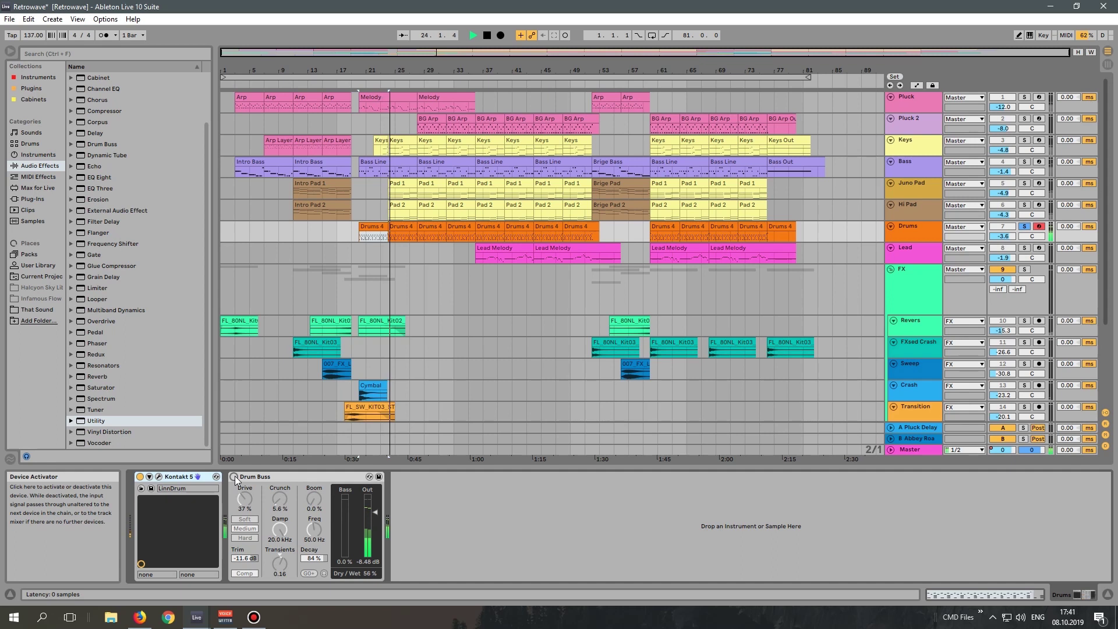
{"action": "left_click", "coordinate": [233, 476]}
{"action": "left_click", "coordinate": [158, 476]}
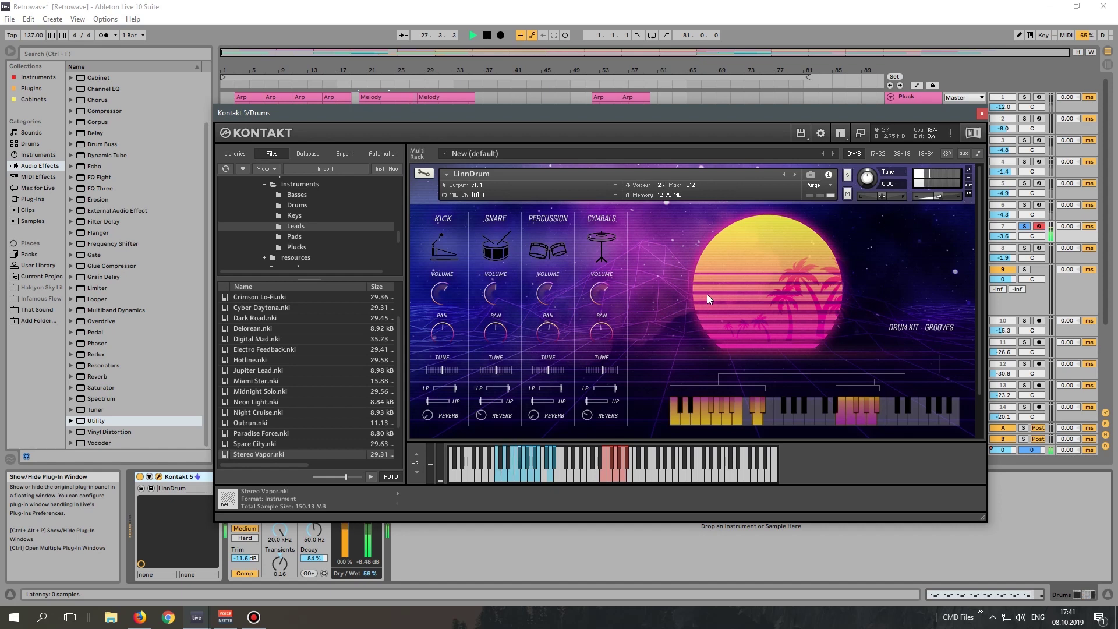
{"action": "left_click", "coordinate": [982, 113]}
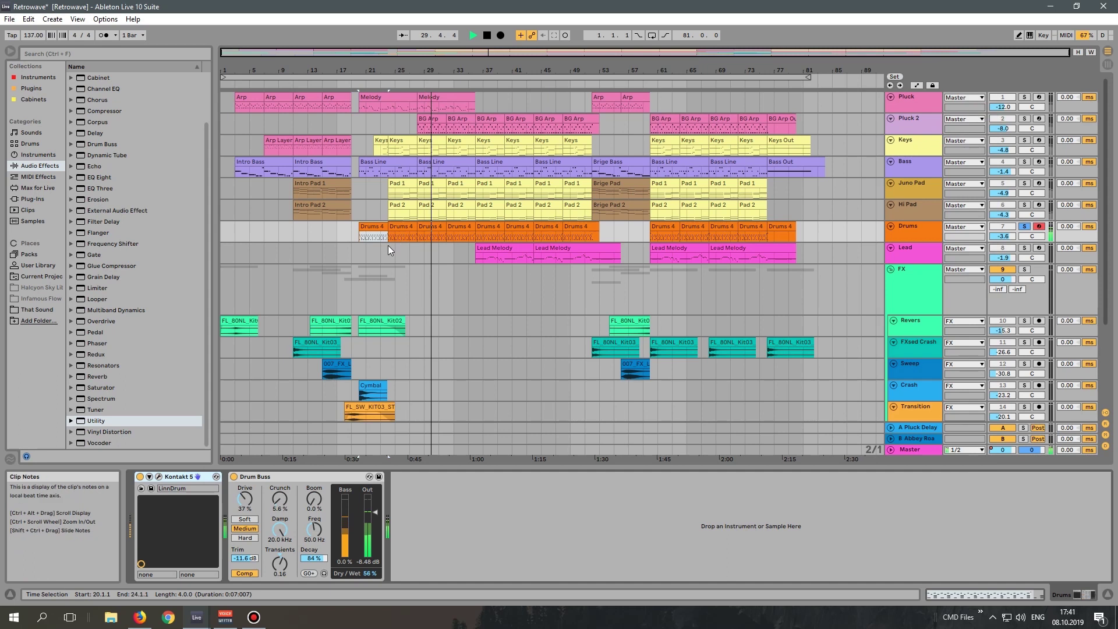
- Examine the MIDI notes and velocities of the Drums 4 clip at bar 32 while all tracks play
{"action": "left_click", "coordinate": [457, 230]}
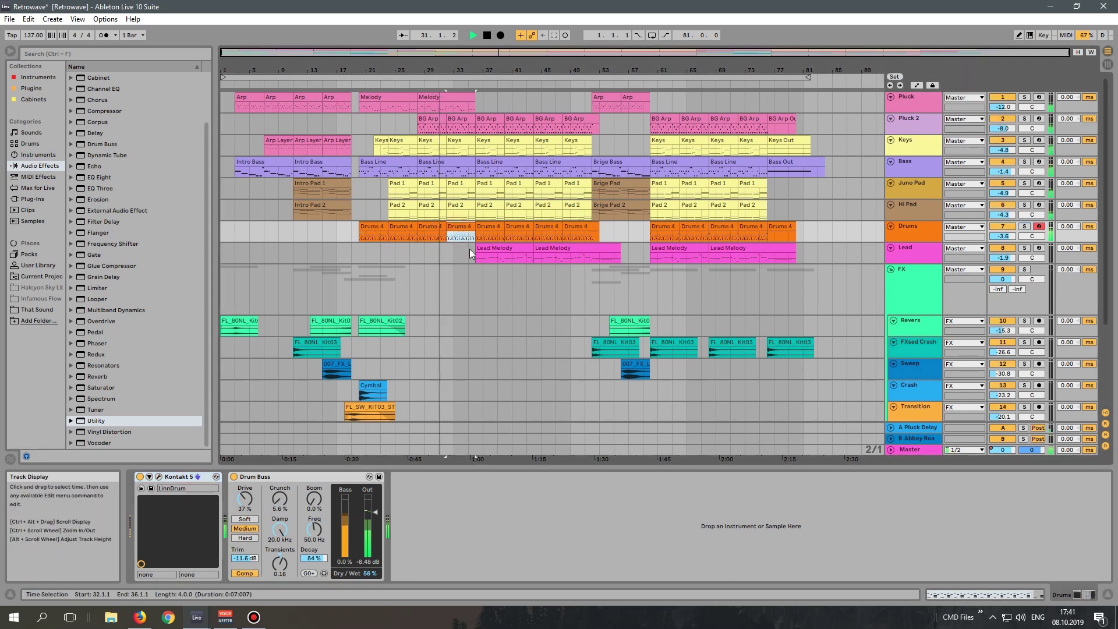
{"action": "key", "text": "shift+Tab"}
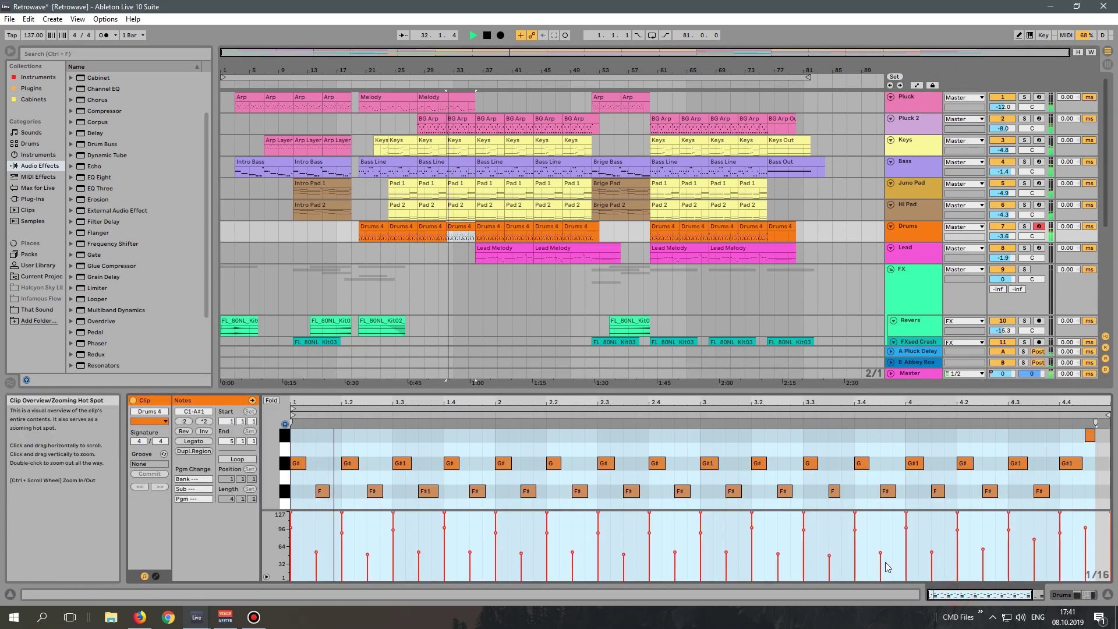
{"action": "scroll", "coordinate": [716, 480], "scroll_direction": "down", "scroll_amount": 3}
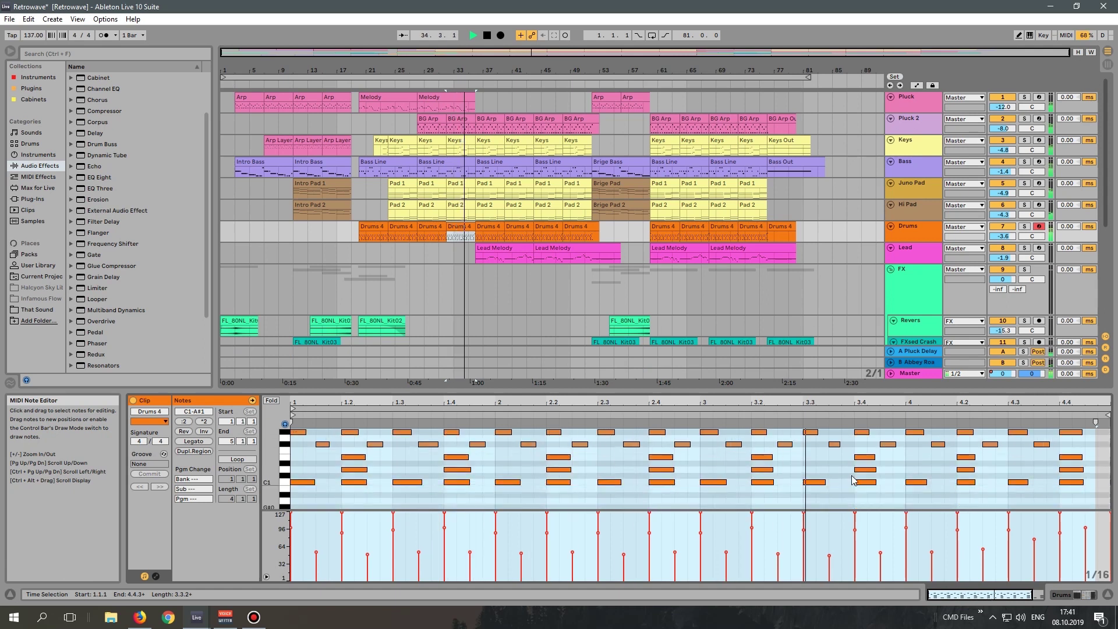
{"action": "left_click", "coordinate": [984, 594]}
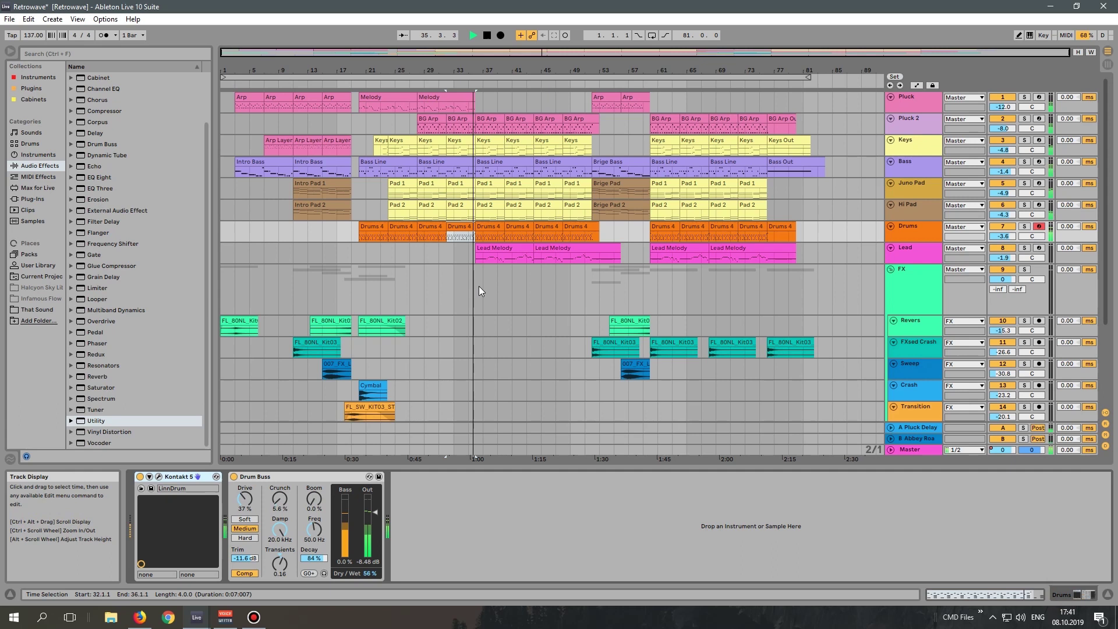
- Play the soloed Lead track from bar 36, comparing Ballad Reverb off and on, and inspect its Stereo Vapor patch in Kontakt
{"action": "left_click", "coordinate": [502, 248]}
{"action": "key", "text": "space"}
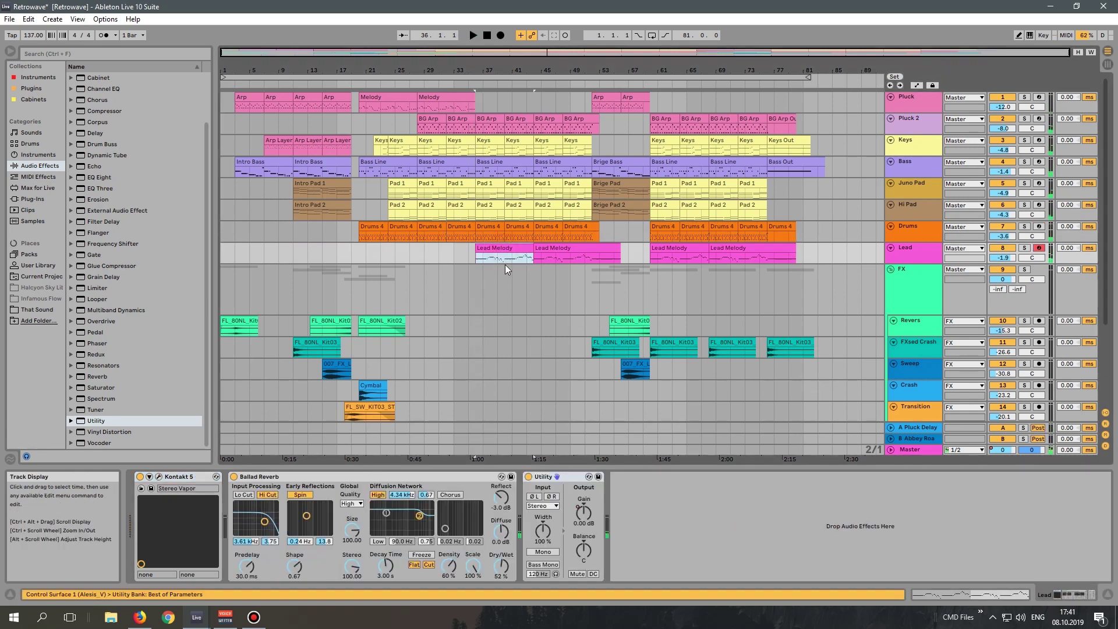
{"action": "key", "text": "space"}
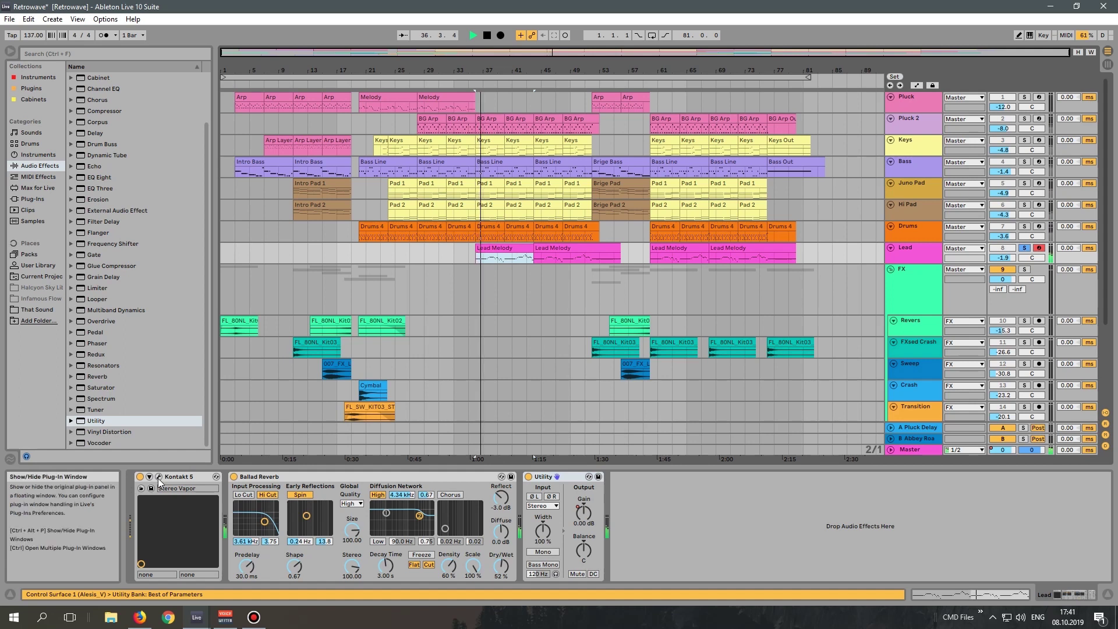
{"action": "left_click", "coordinate": [233, 477]}
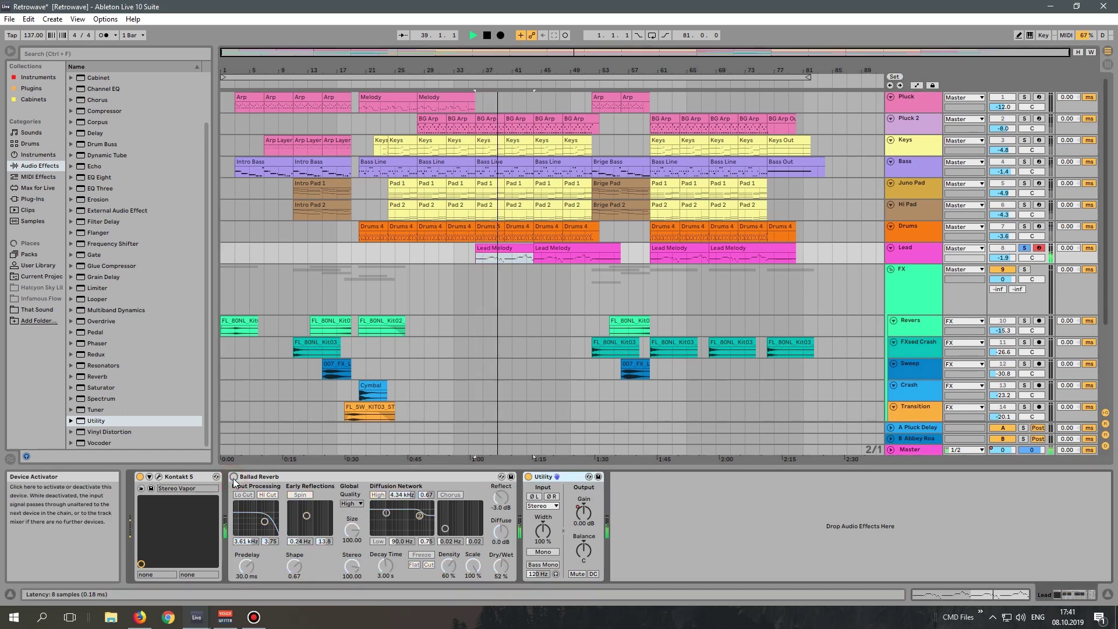
{"action": "left_click", "coordinate": [233, 478]}
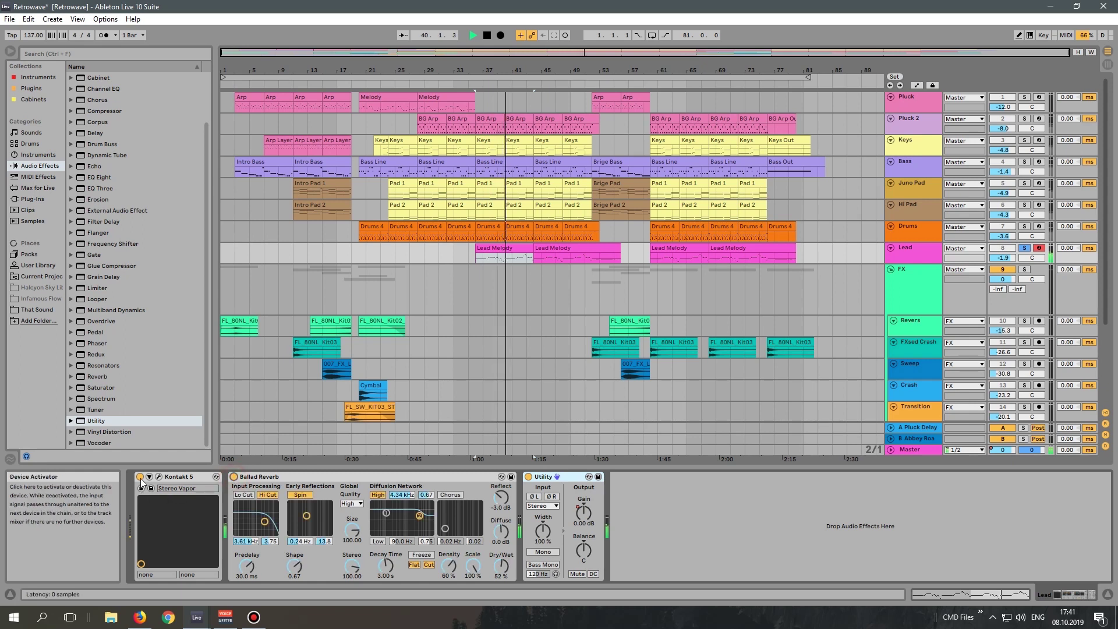
{"action": "left_click", "coordinate": [158, 476]}
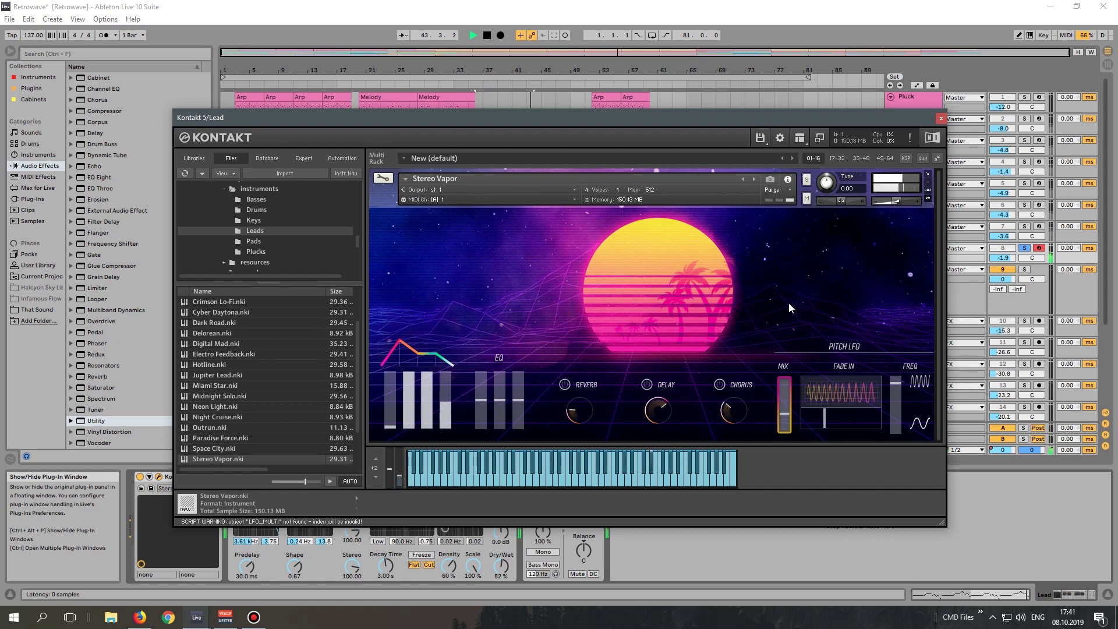
{"action": "left_click", "coordinate": [942, 124]}
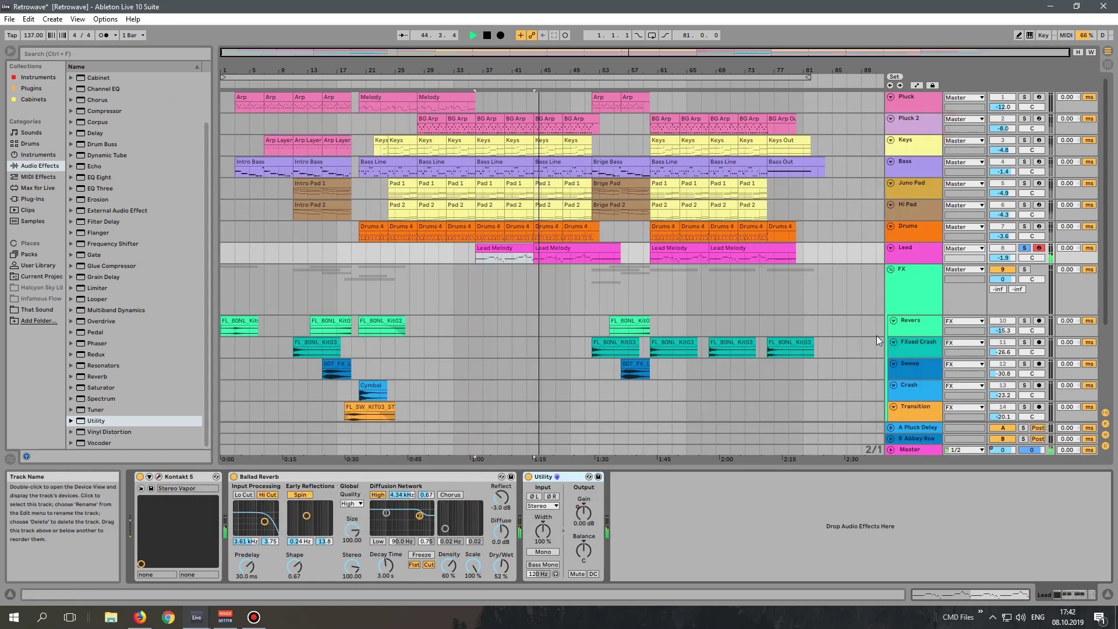
- Examine the notes and modulation envelopes of the Lead Melody clips at bars 36 and 44, and return to the Lead track's devices
{"action": "left_click", "coordinate": [1016, 592]}
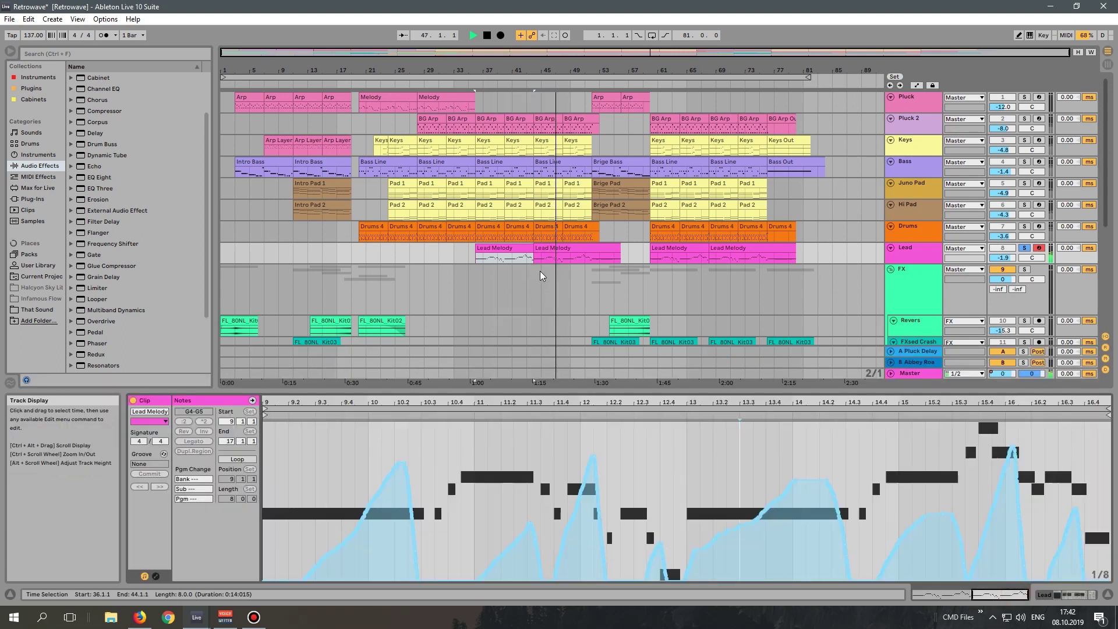
{"action": "left_click", "coordinate": [560, 248]}
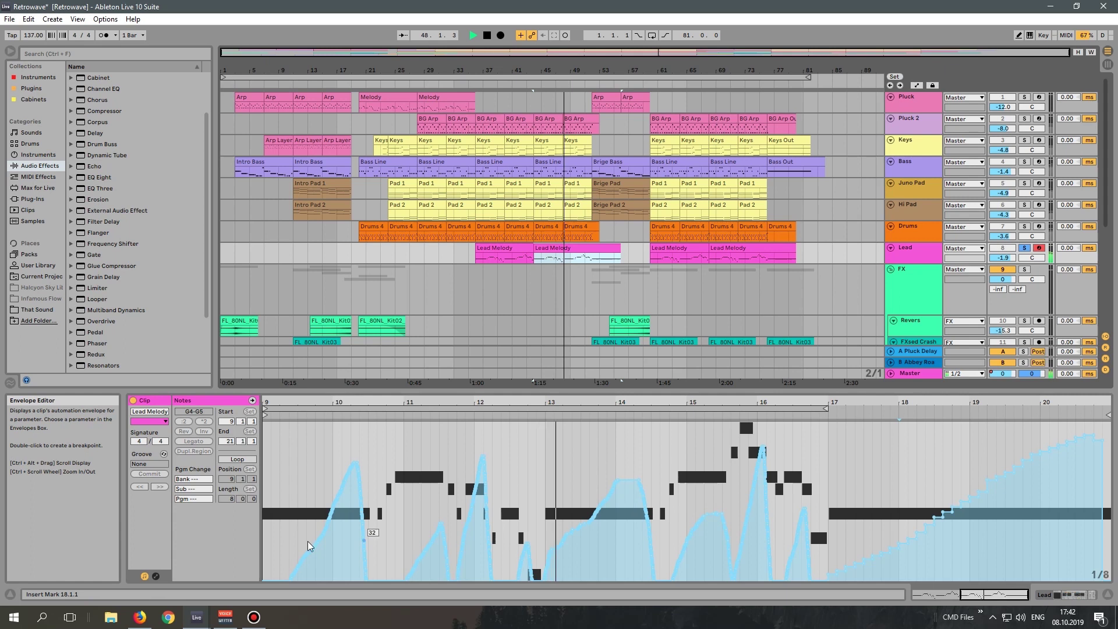
{"action": "left_click", "coordinate": [158, 577]}
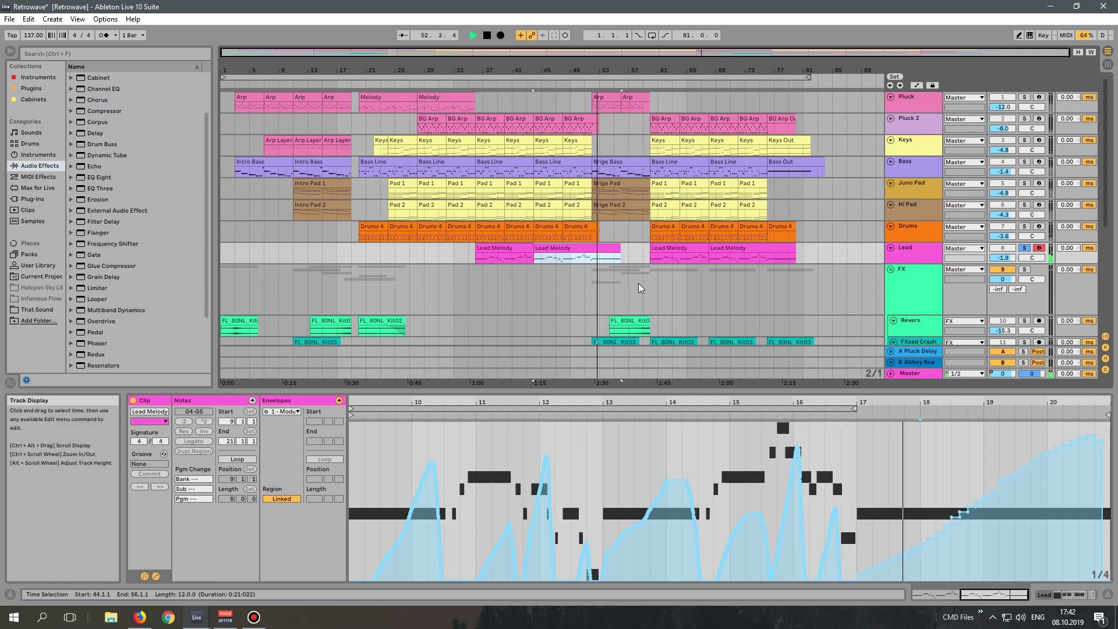
{"action": "left_click", "coordinate": [1056, 600]}
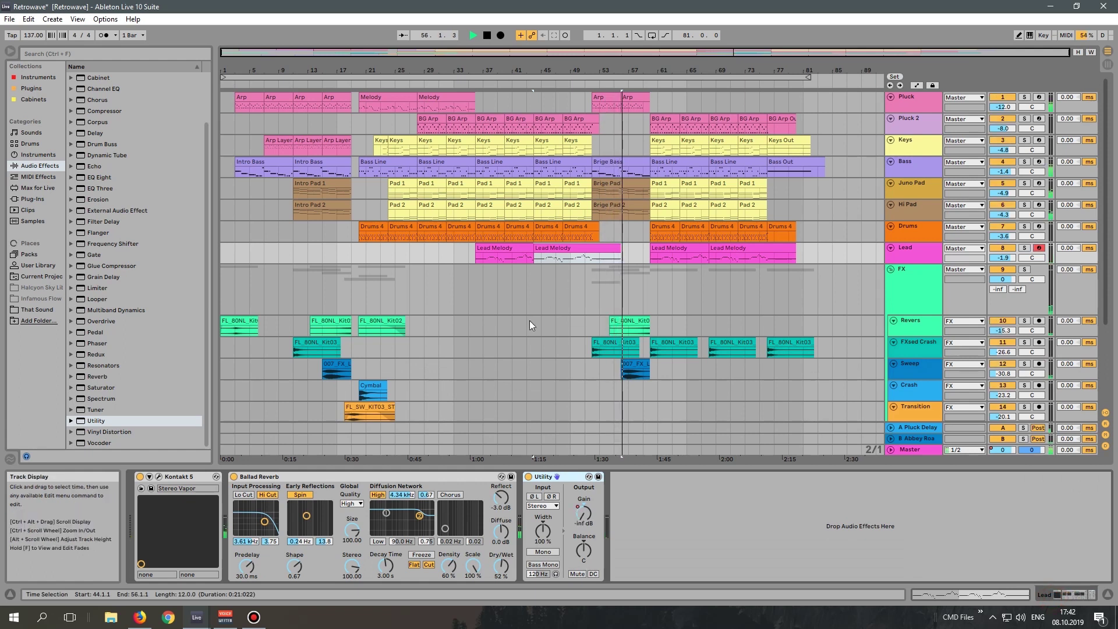
- Solo the FX group and audition its effects from bar 52, the song's opening and bar 18, then stop playback and unsolo it
{"action": "left_click", "coordinate": [922, 292]}
{"action": "scroll", "coordinate": [923, 293], "scroll_direction": "down", "scroll_amount": 1}
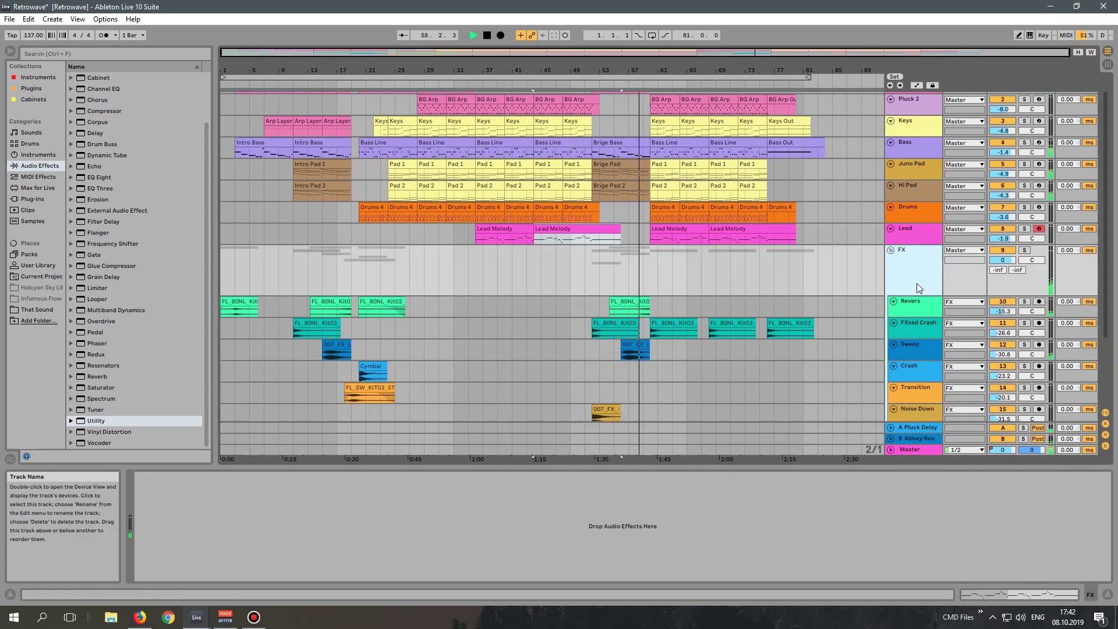
{"action": "scroll", "coordinate": [910, 277], "scroll_direction": "down", "scroll_amount": 1}
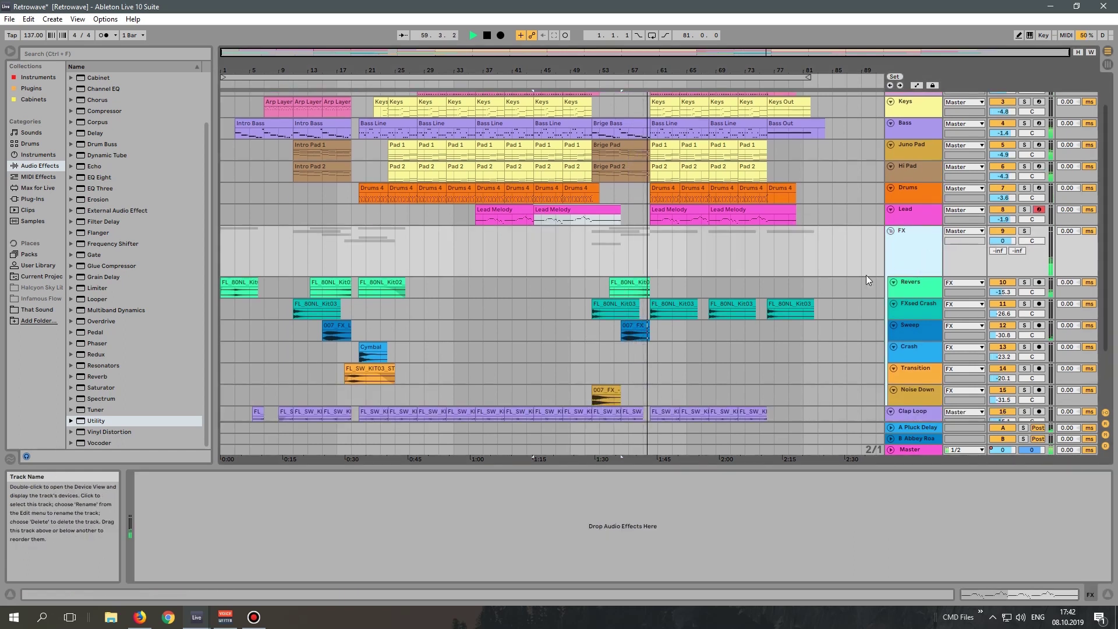
{"action": "key", "text": "s"}
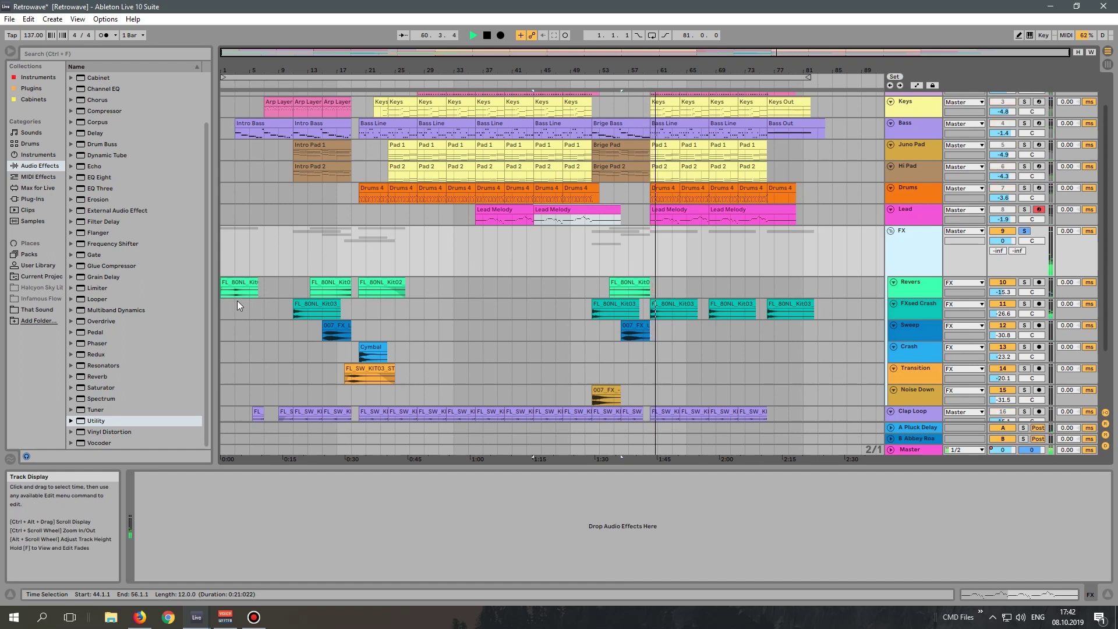
{"action": "left_click", "coordinate": [590, 317]}
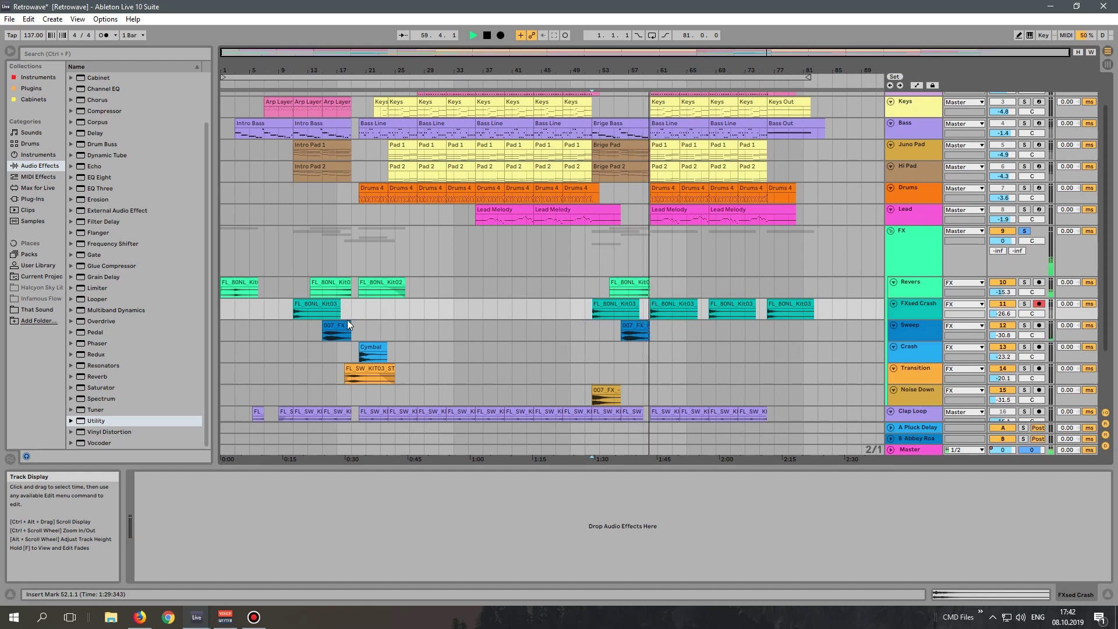
{"action": "left_click", "coordinate": [230, 296]}
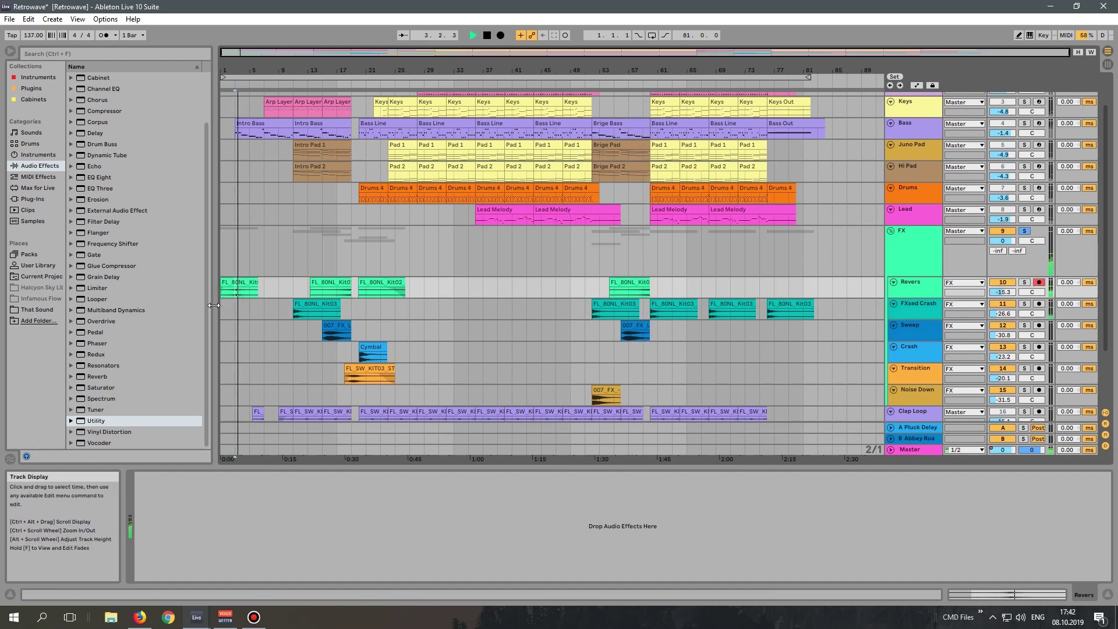
{"action": "left_click", "coordinate": [343, 382]}
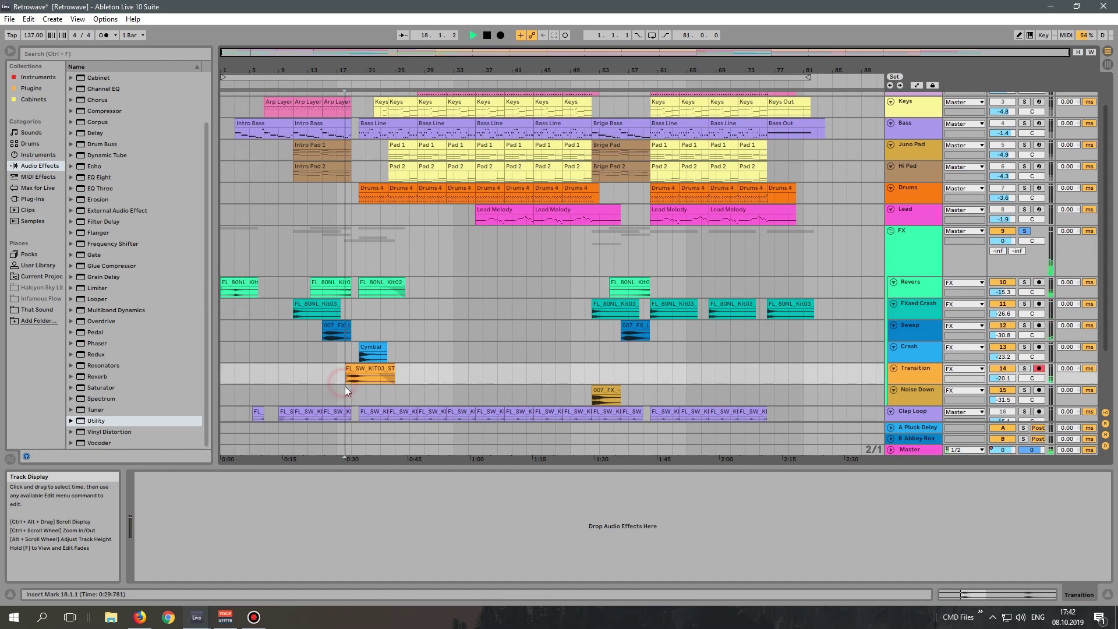
{"action": "key", "text": "space"}
{"action": "left_click", "coordinate": [910, 261]}
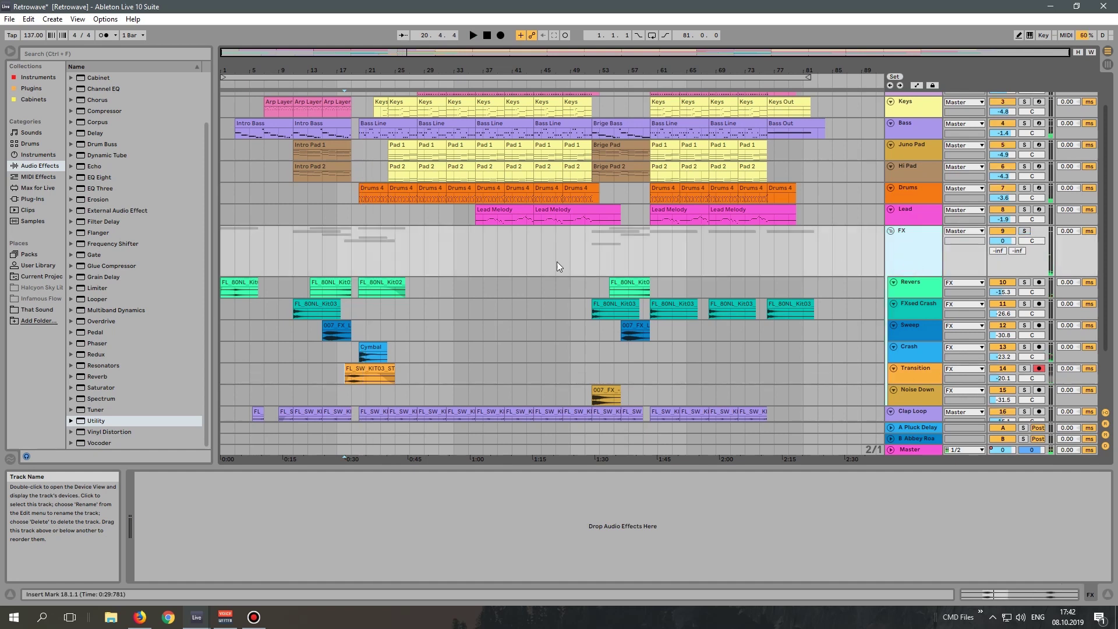
- Show the Clap Loop track's EQ Eight and audition the loop from bar 21, first soloed and then with all tracks
{"action": "scroll", "coordinate": [498, 268], "scroll_direction": "down", "scroll_amount": 2}
{"action": "scroll", "coordinate": [498, 265], "scroll_direction": "down", "scroll_amount": 2}
{"action": "left_click", "coordinate": [923, 343]}
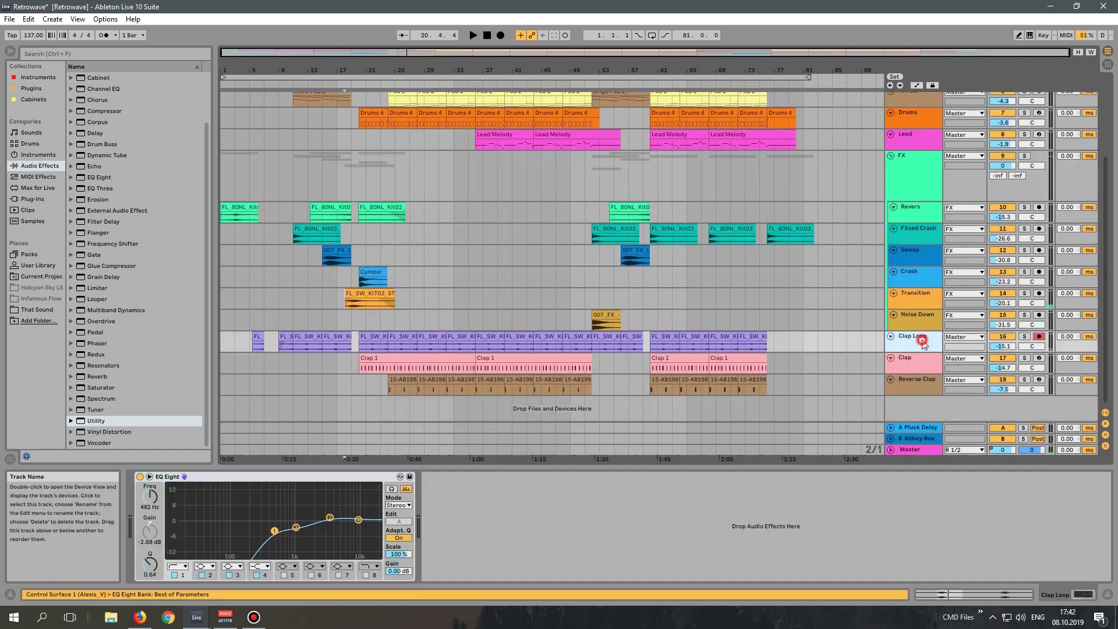
{"action": "left_click", "coordinate": [251, 348]}
{"action": "left_click", "coordinate": [364, 346]}
{"action": "key", "text": "space"}
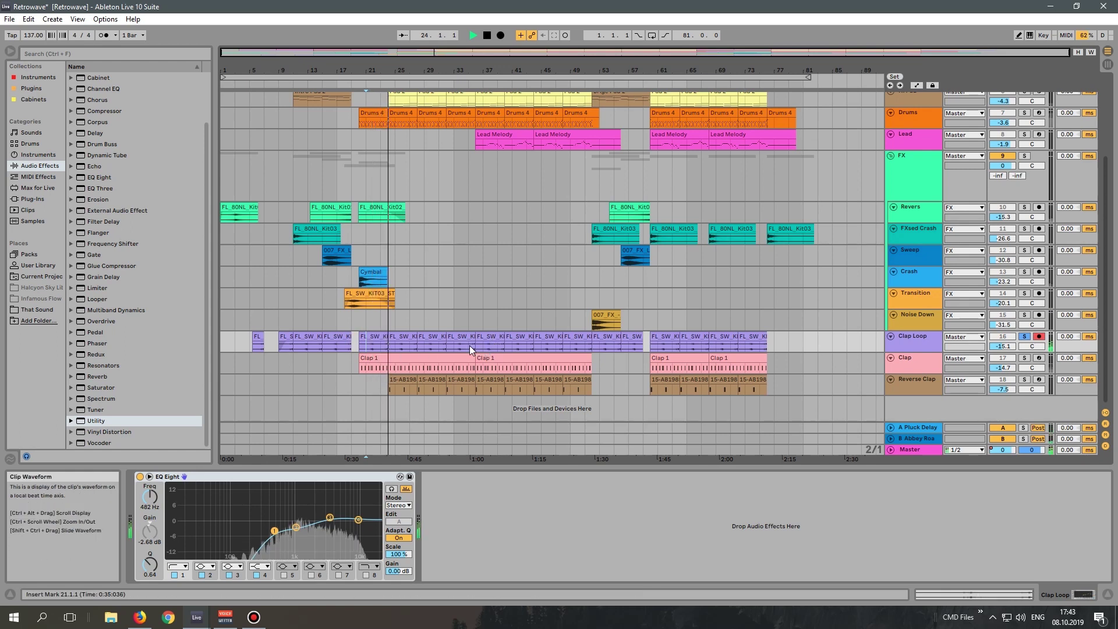
{"action": "key", "text": "s"}
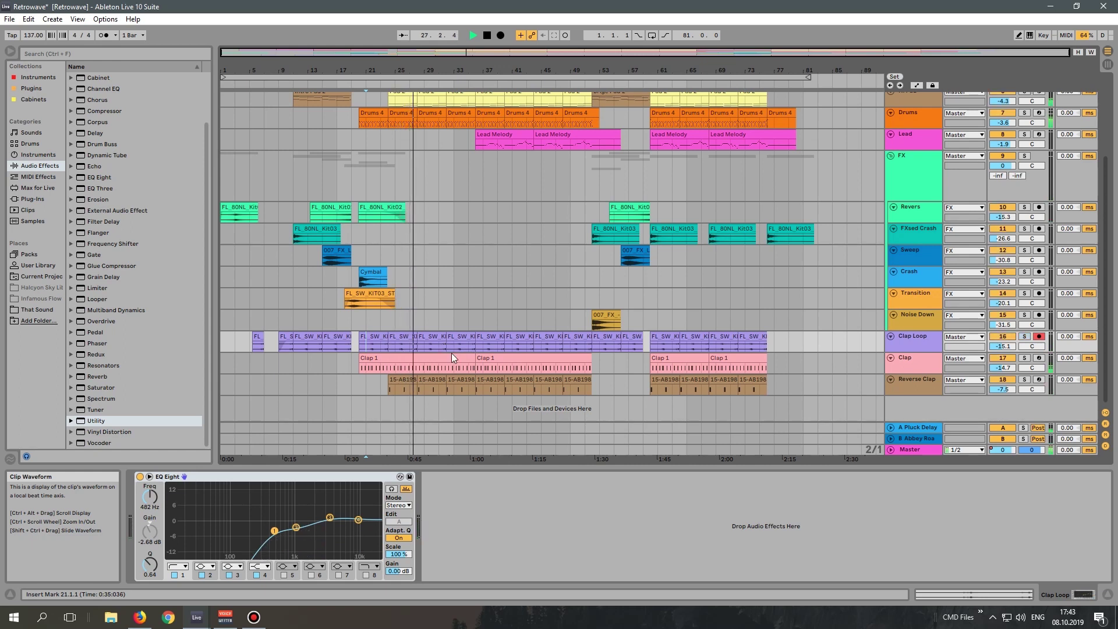
- Audition the Clap track from bar 20 and the Reverse Clap track from bar 36, reviewing their samples and effects, and stop playback
{"action": "left_click", "coordinate": [359, 372]}
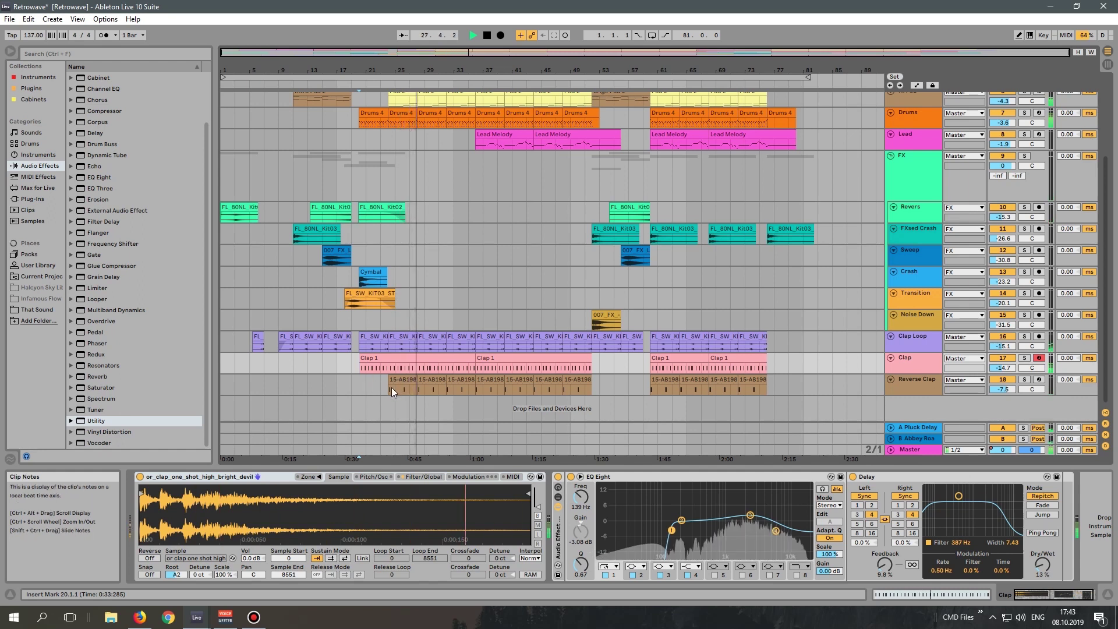
{"action": "key", "text": "space"}
{"action": "left_click", "coordinate": [476, 393]}
{"action": "key", "text": "space"}
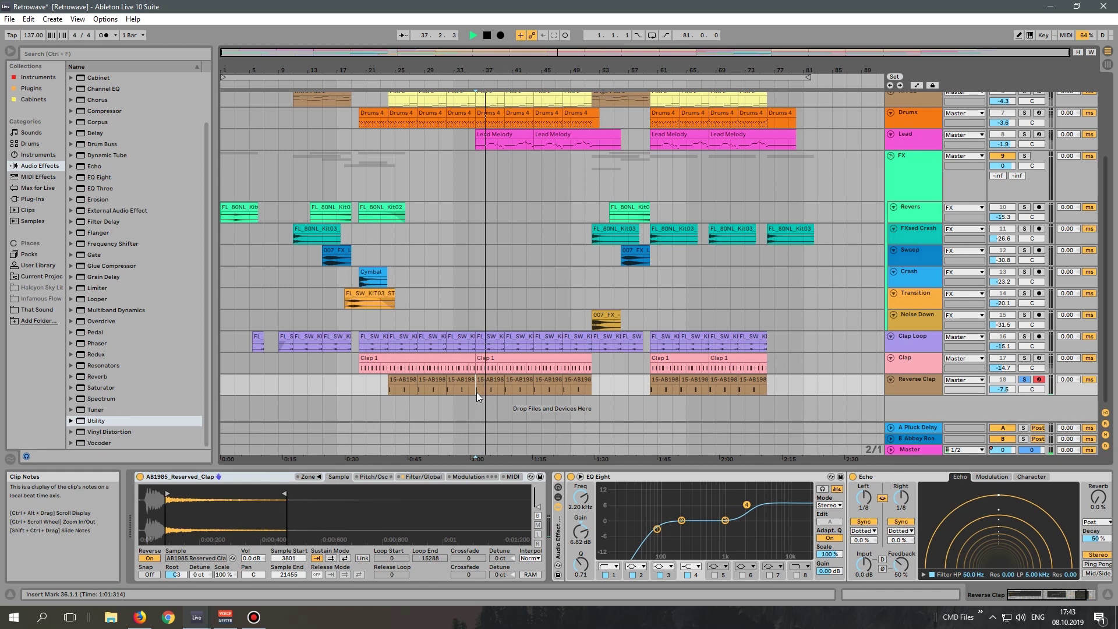
{"action": "key", "text": "space"}
{"action": "key", "text": "space"}
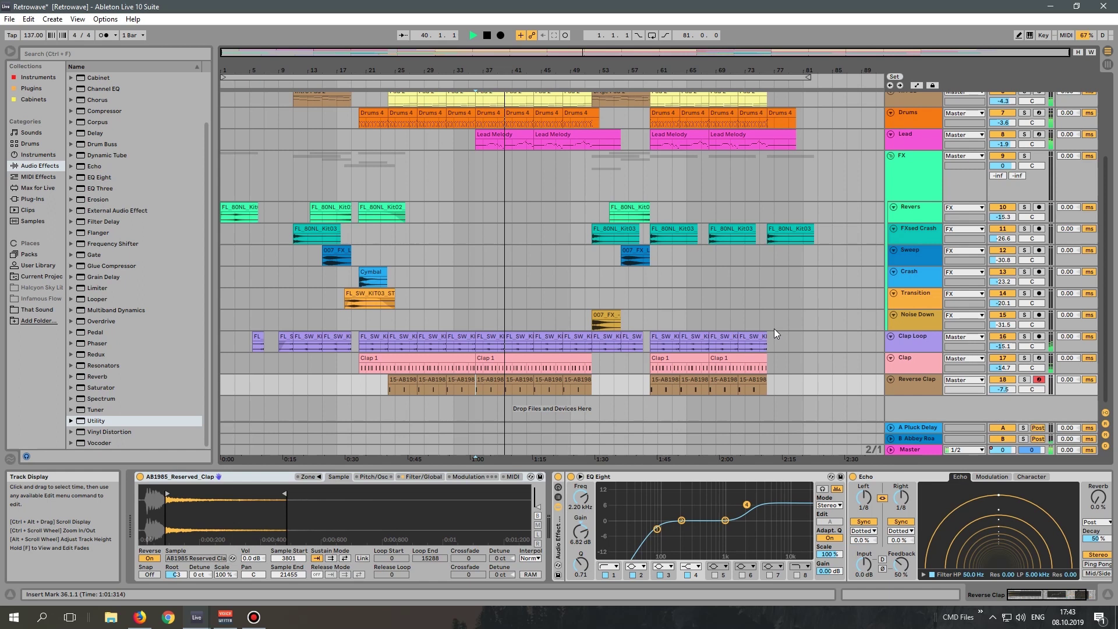
{"action": "scroll", "coordinate": [774, 328], "scroll_direction": "up", "scroll_amount": 3}
{"action": "scroll", "coordinate": [774, 329], "scroll_direction": "down", "scroll_amount": 3}
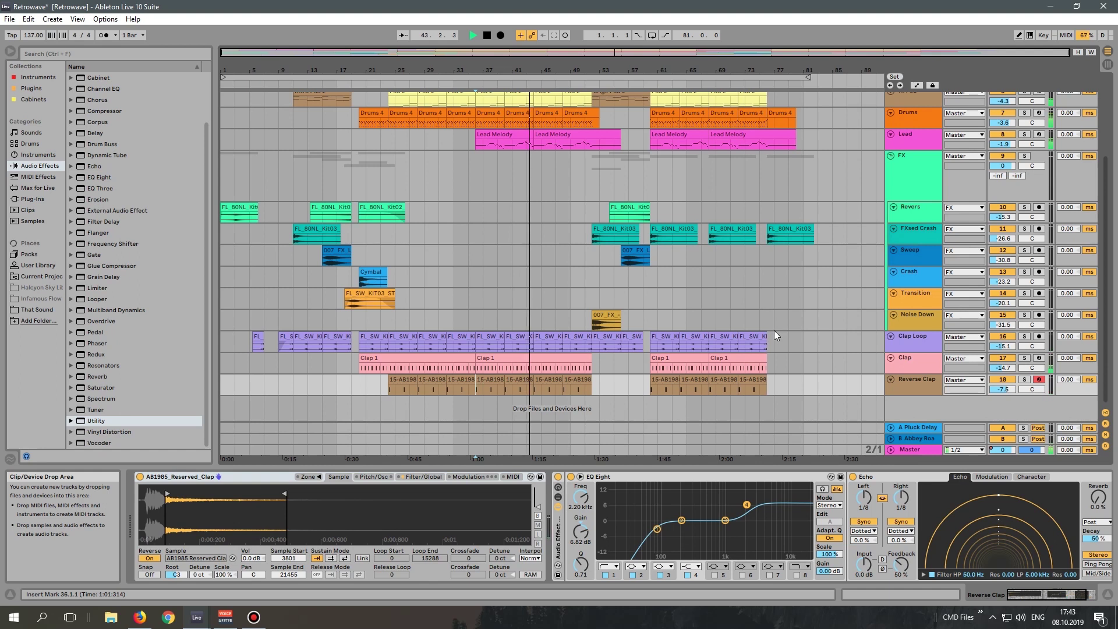
{"action": "key", "text": "space"}
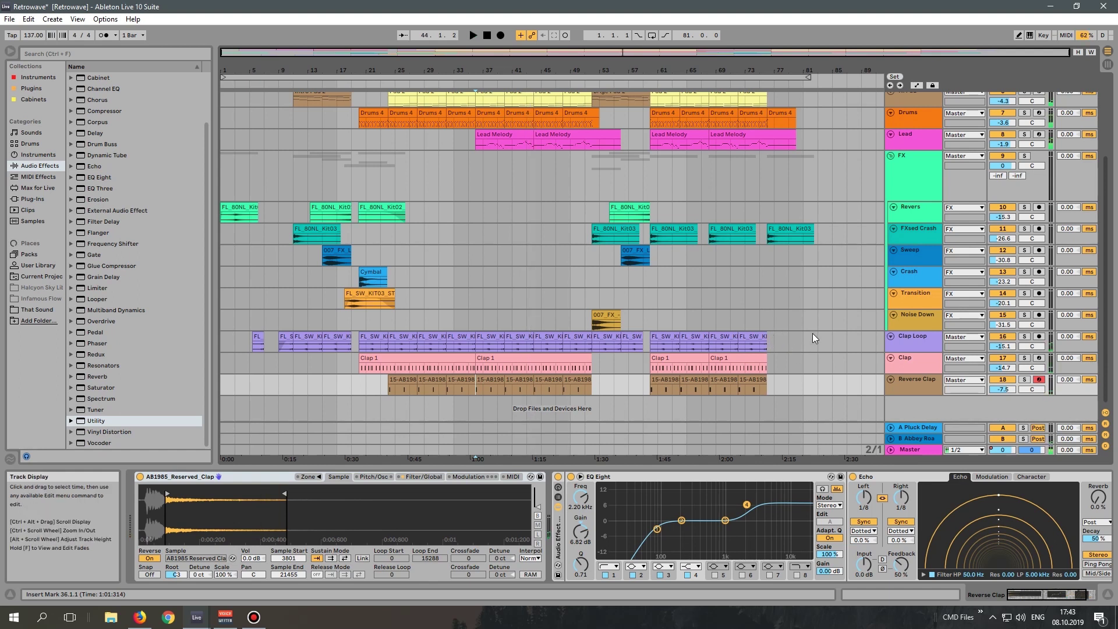
- Show the Master track's devices, play the song from bar 36 and compare the mix with its audio effect rack bypassed and re-enabled
{"action": "left_click", "coordinate": [921, 449]}
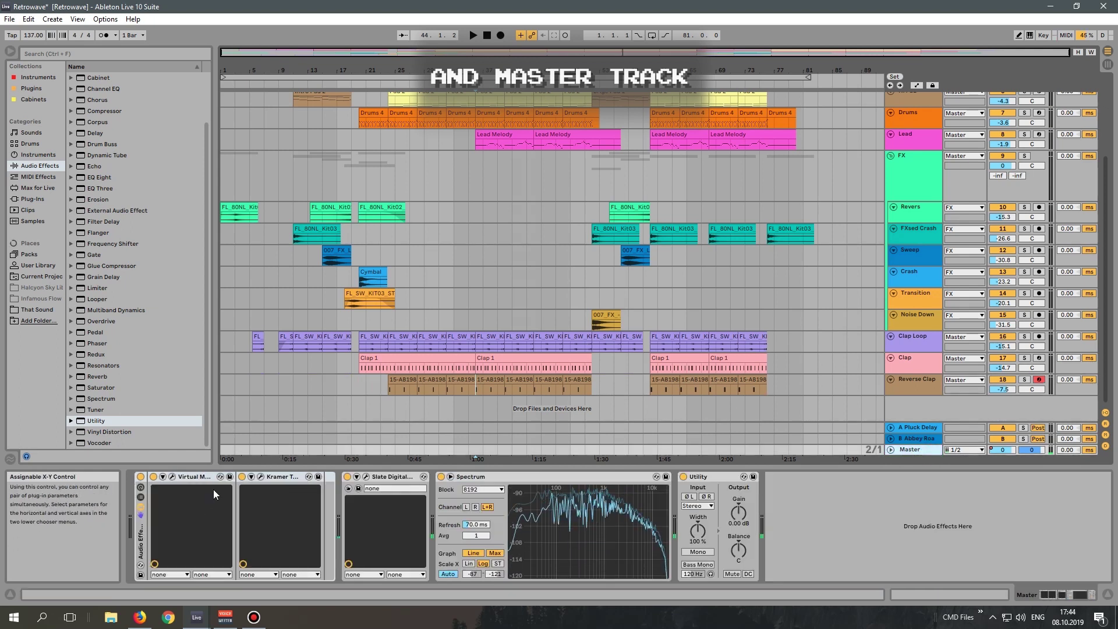
{"action": "key", "text": "space"}
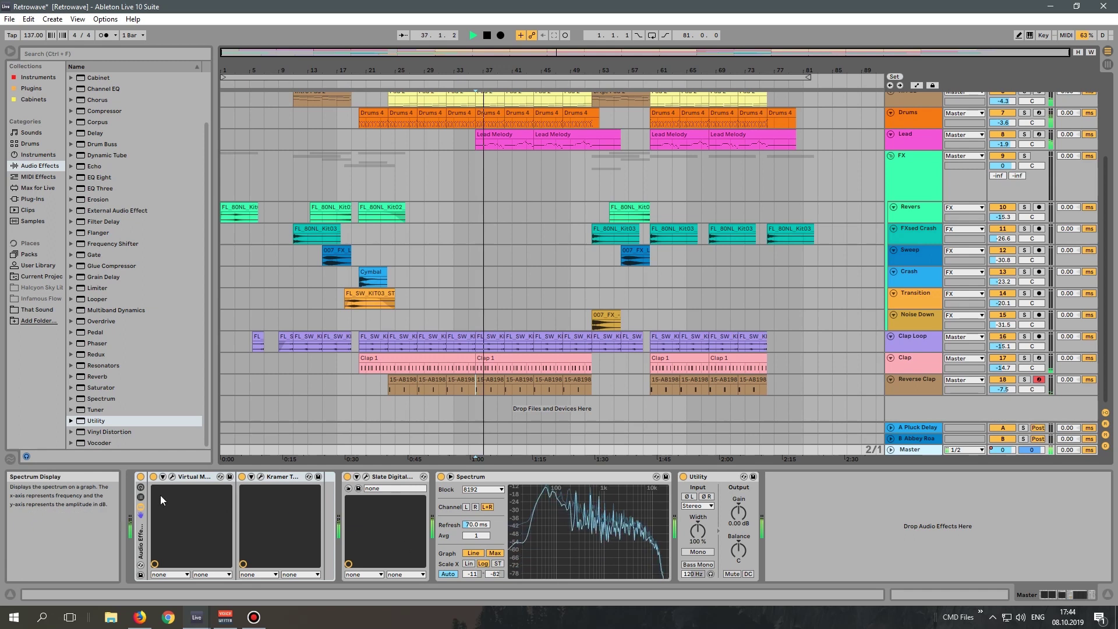
{"action": "left_click", "coordinate": [141, 477]}
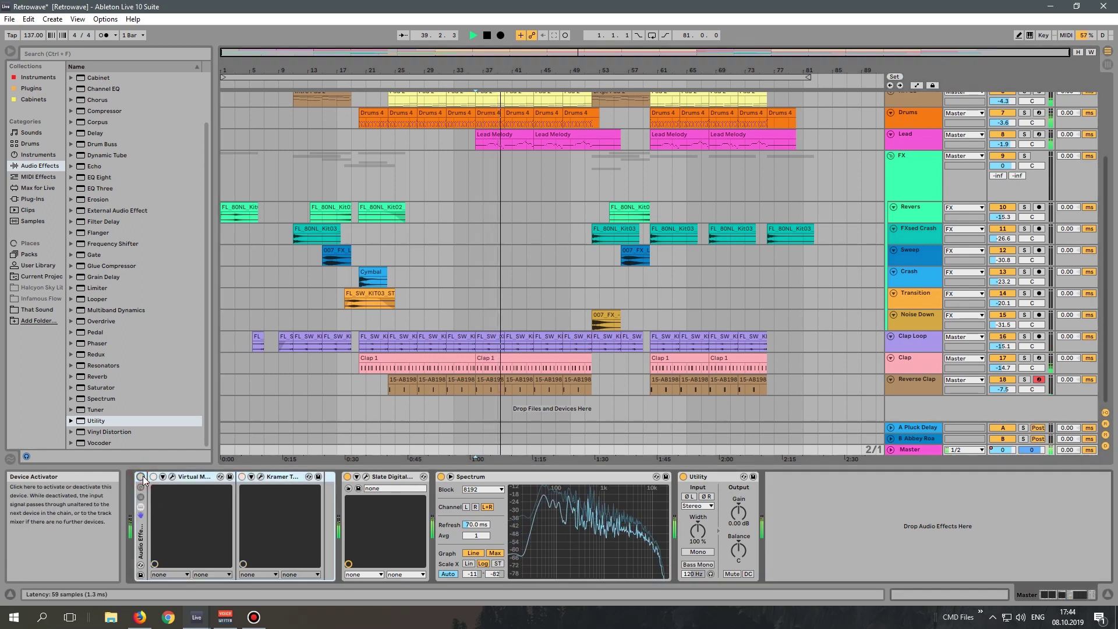
{"action": "left_click", "coordinate": [141, 477]}
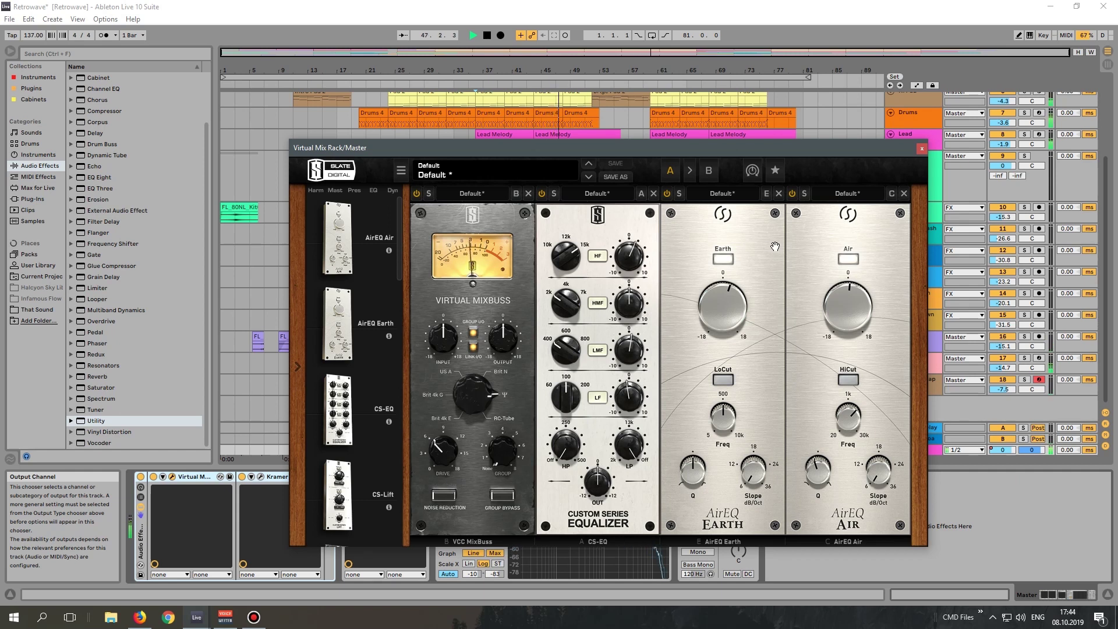
- Review the master rack's Virtual Mix Rack and Kramer Tape plug-ins in turn, closing each window
{"action": "left_click", "coordinate": [921, 149]}
{"action": "left_click", "coordinate": [261, 478]}
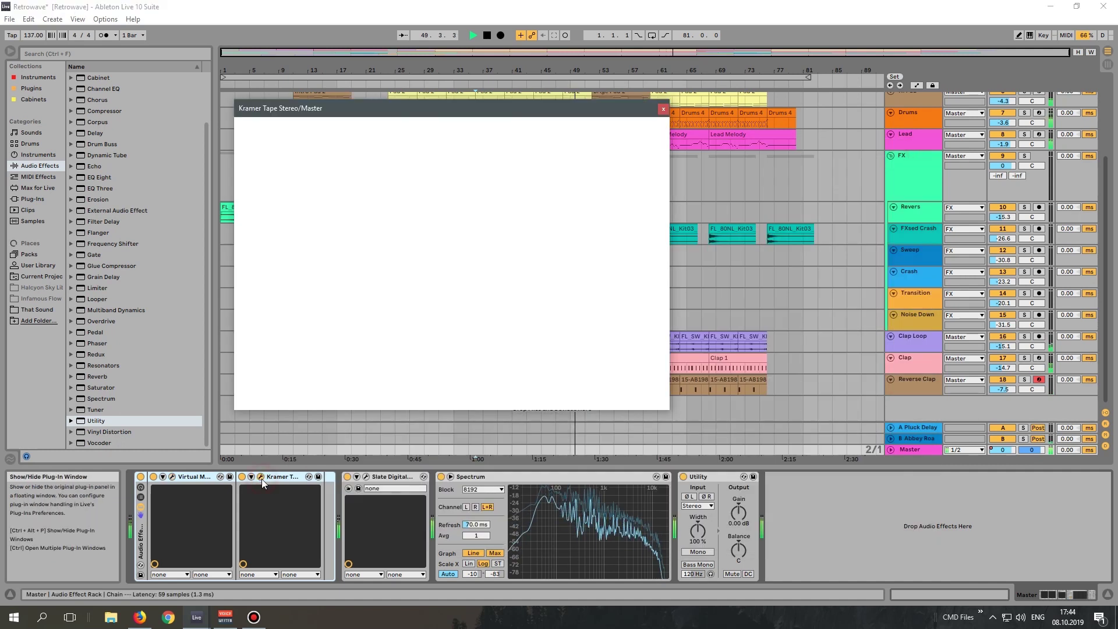
{"action": "left_click_drag", "start_coordinate": [461, 112], "coordinate": [538, 155]}
{"action": "left_click_drag", "start_coordinate": [612, 314], "coordinate": [613, 323]}
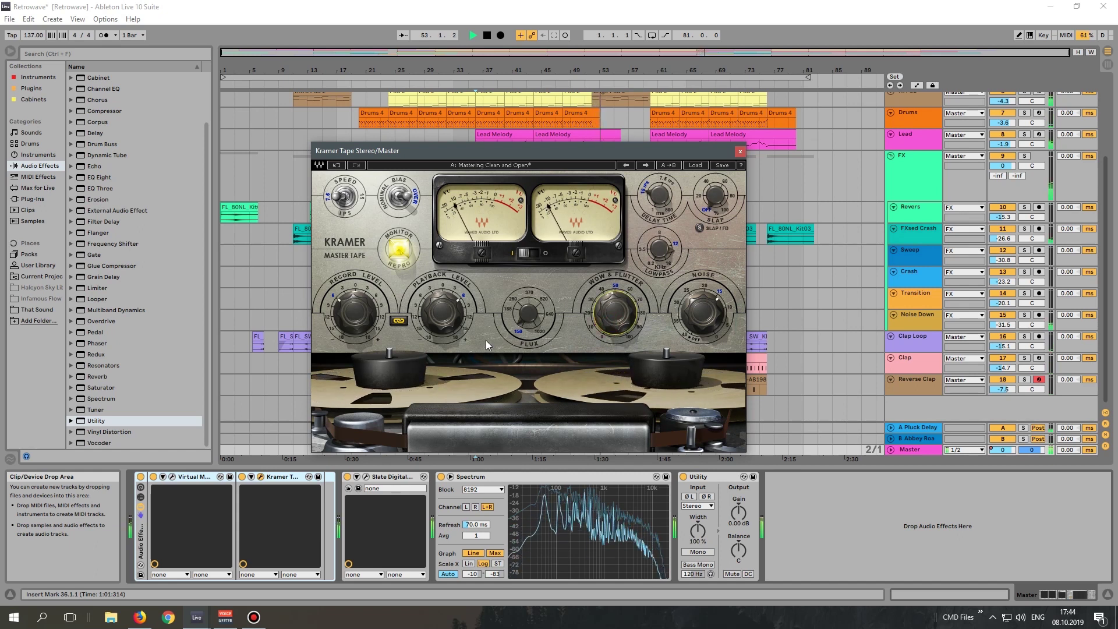
{"action": "left_click_drag", "start_coordinate": [528, 314], "coordinate": [528, 315]}
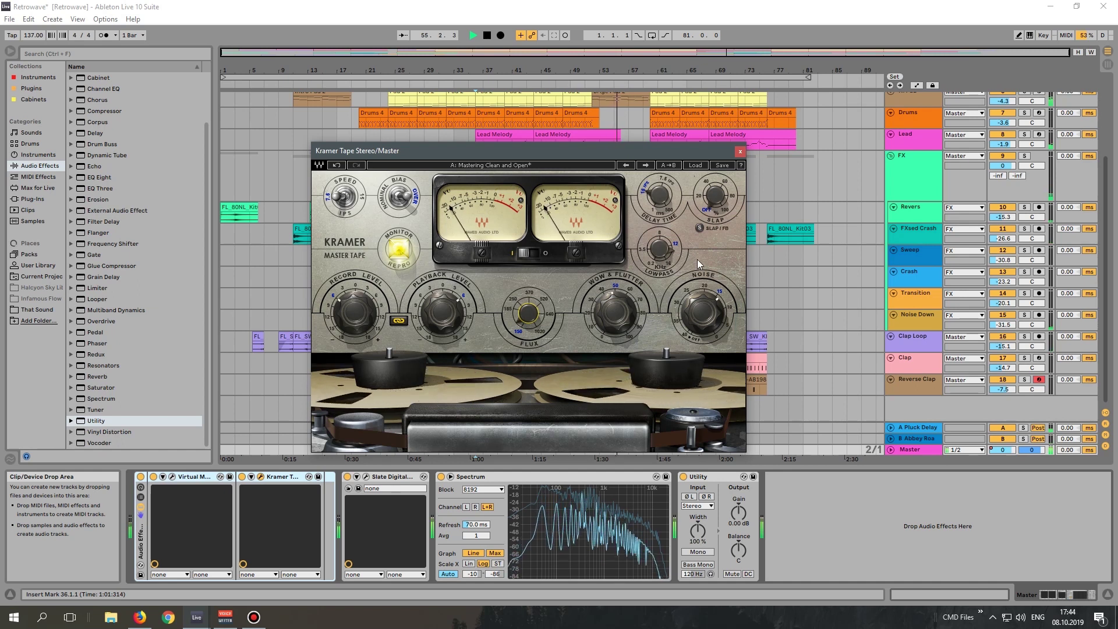
{"action": "left_click", "coordinate": [743, 153]}
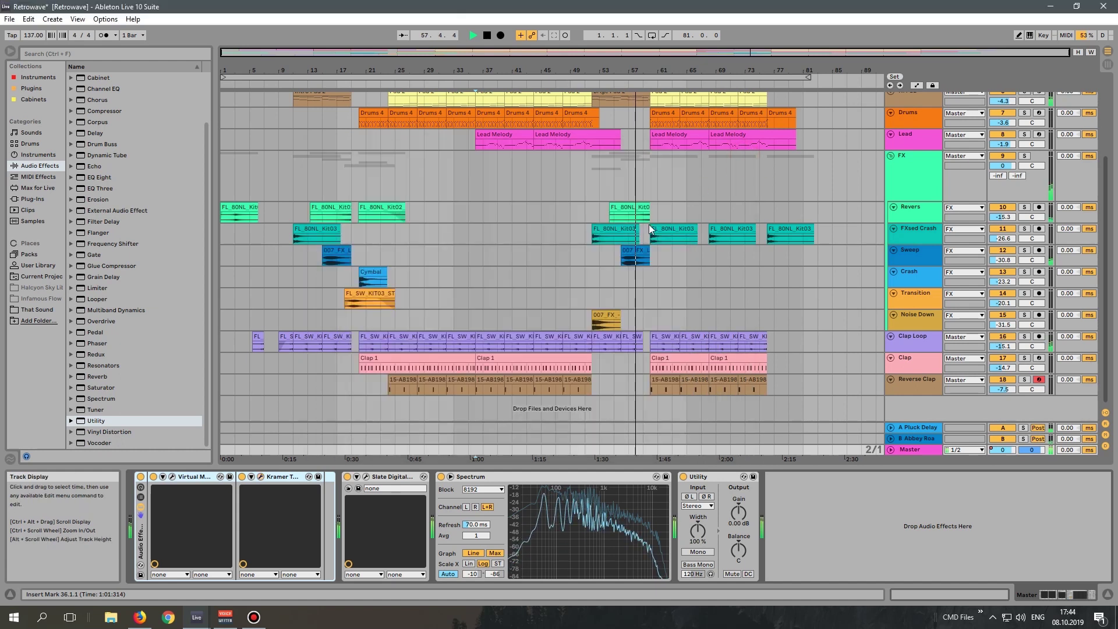
- Review the Slate Digital FG-X on the Master track, nudge its ITP slider slightly toward Hard and close the plug-in
{"action": "left_click", "coordinate": [366, 477]}
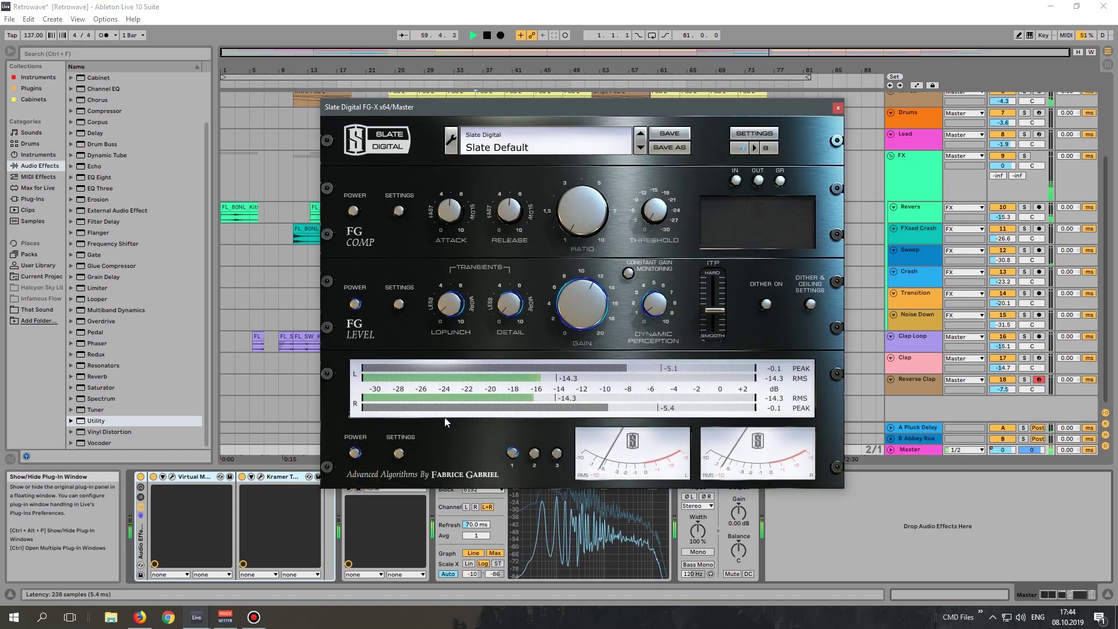
{"action": "left_click_drag", "start_coordinate": [658, 111], "coordinate": [574, 111]}
{"action": "left_click_drag", "start_coordinate": [627, 312], "coordinate": [628, 309]}
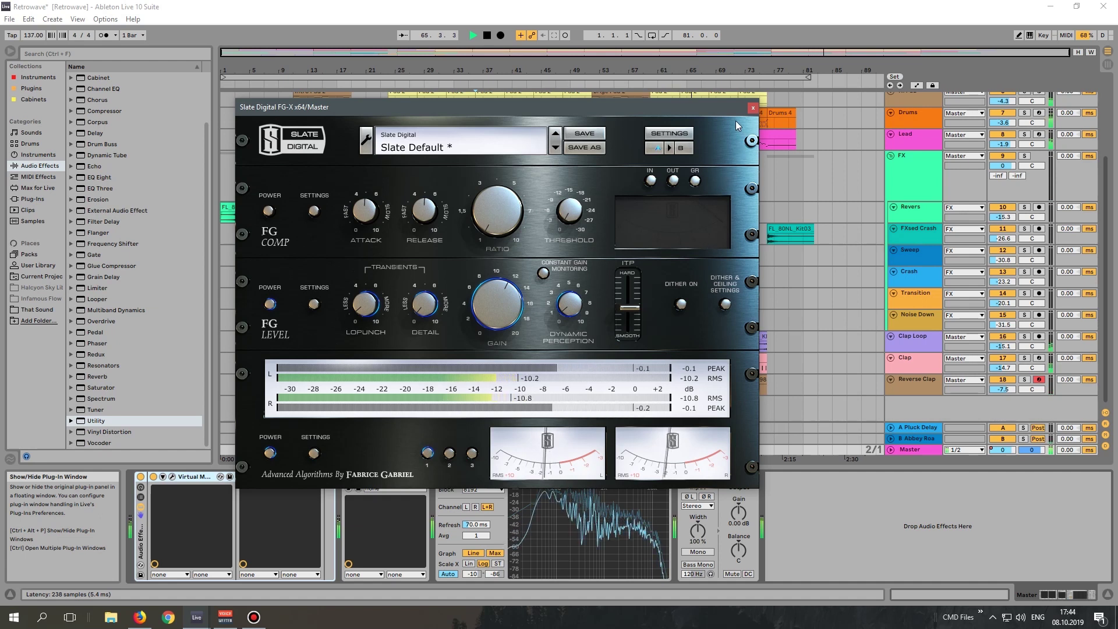
{"action": "left_click_drag", "start_coordinate": [724, 111], "coordinate": [725, 115]}
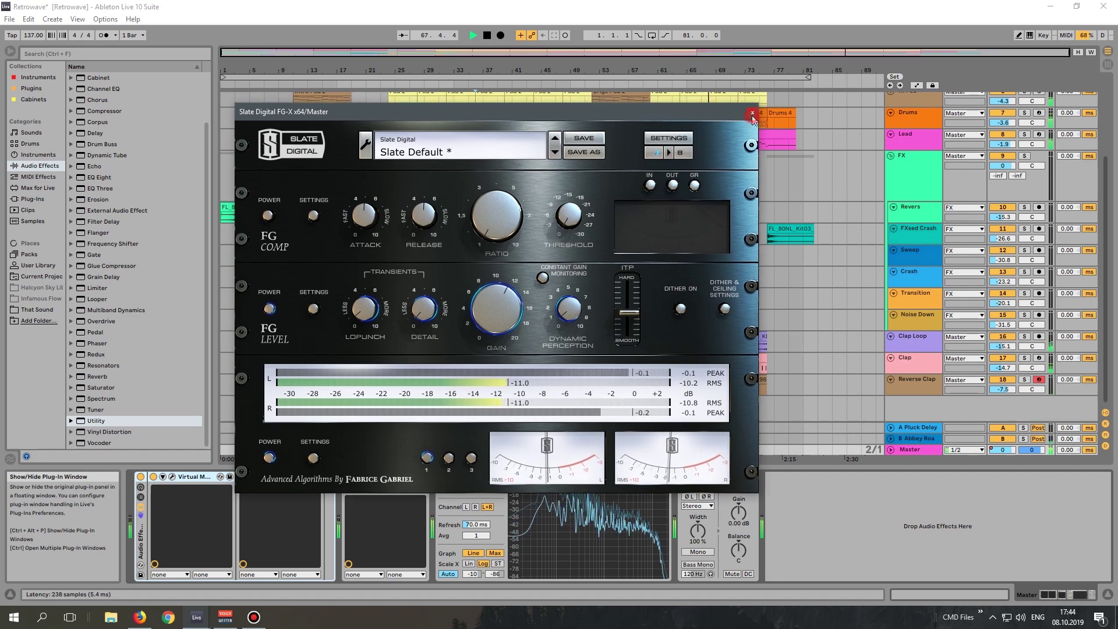
{"action": "left_click", "coordinate": [753, 114]}
- Examine the master's Spectrum in the enlarged display, collapse it and return to the uppermost tracks of the arrangement
{"action": "double_click", "coordinate": [606, 539]}
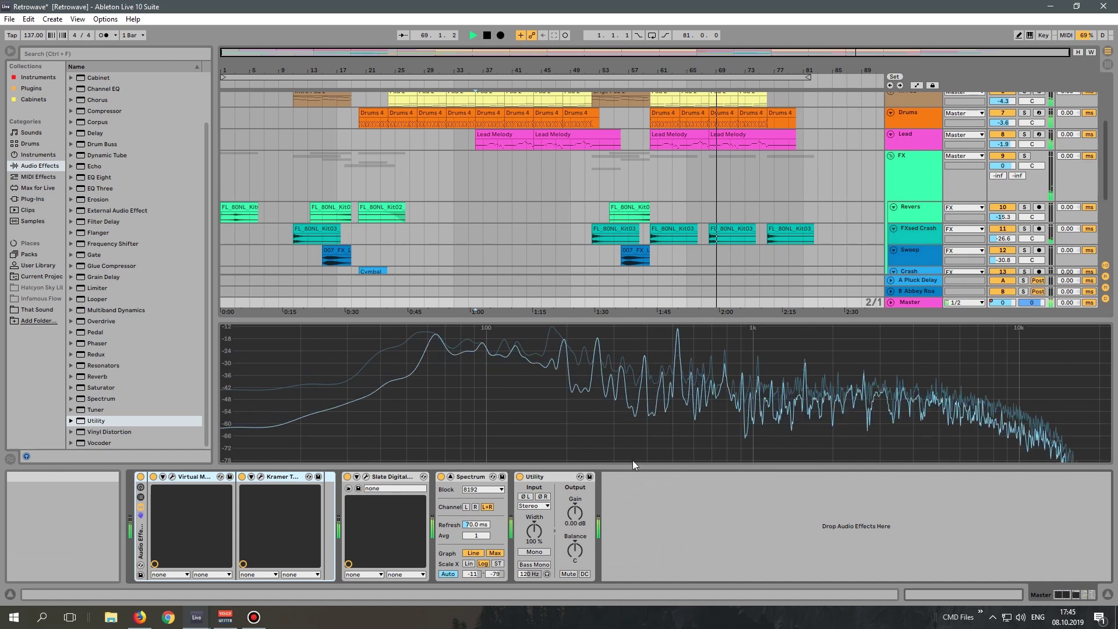
{"action": "mouse_move", "coordinate": [652, 416]}
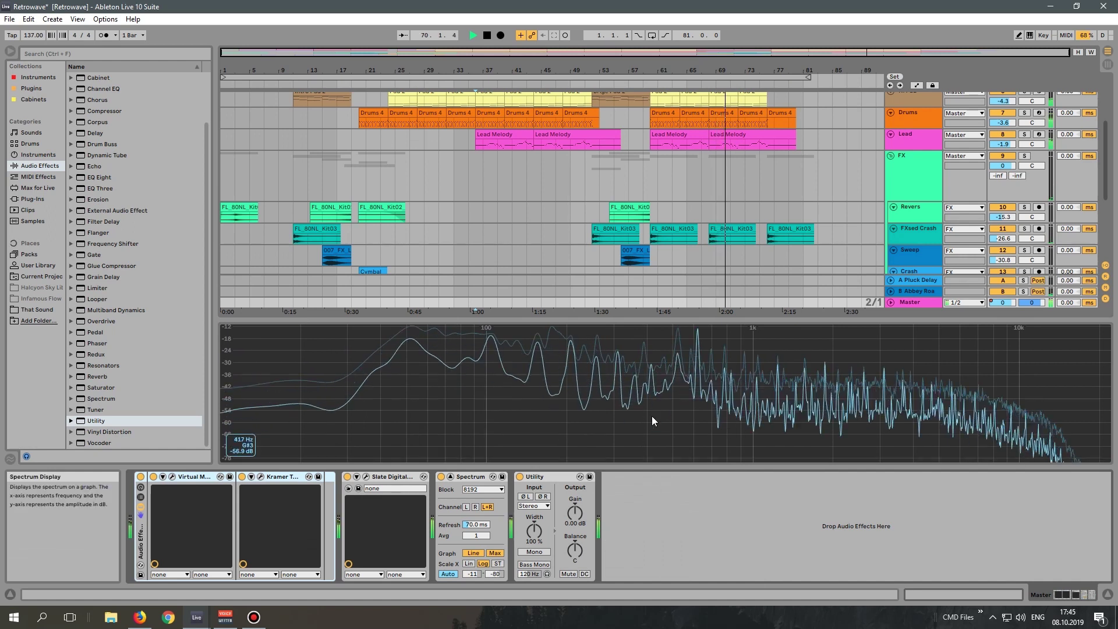
{"action": "left_click", "coordinate": [491, 408]}
{"action": "double_click", "coordinate": [491, 407]}
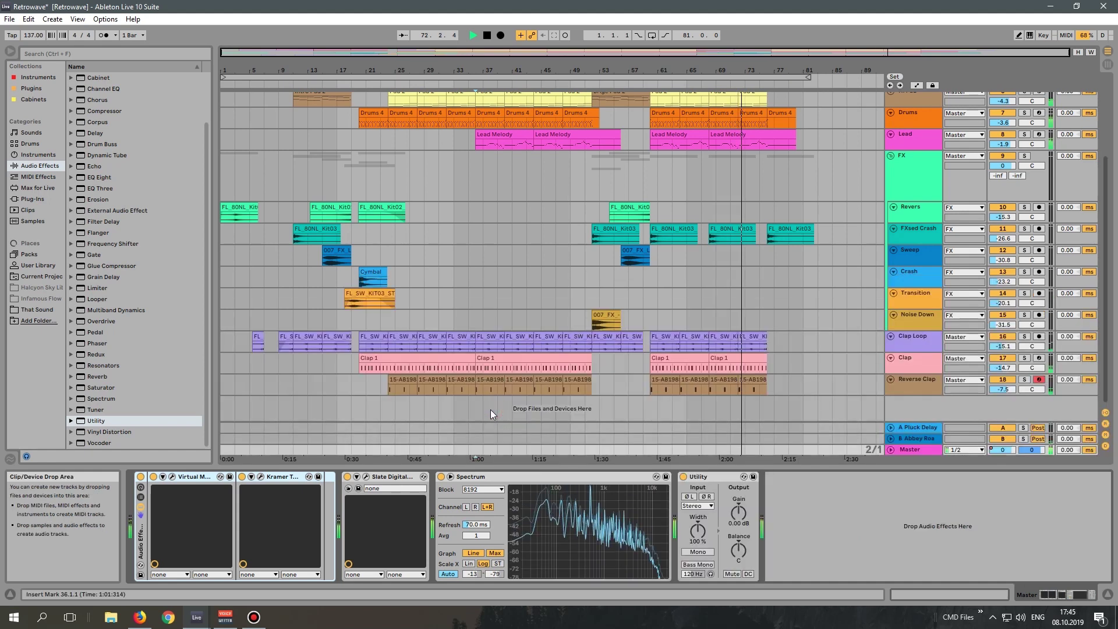
{"action": "scroll", "coordinate": [812, 382], "scroll_direction": "up", "scroll_amount": 1}
{"action": "scroll", "coordinate": [813, 382], "scroll_direction": "up", "scroll_amount": 4}
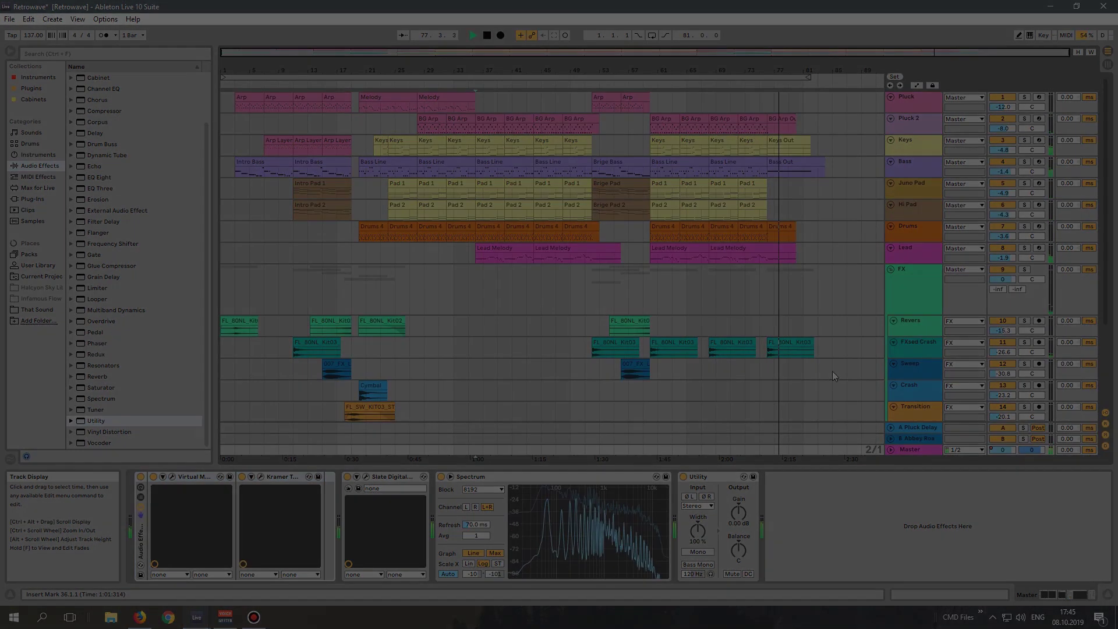
{"action": "left_click", "coordinate": [833, 376]}
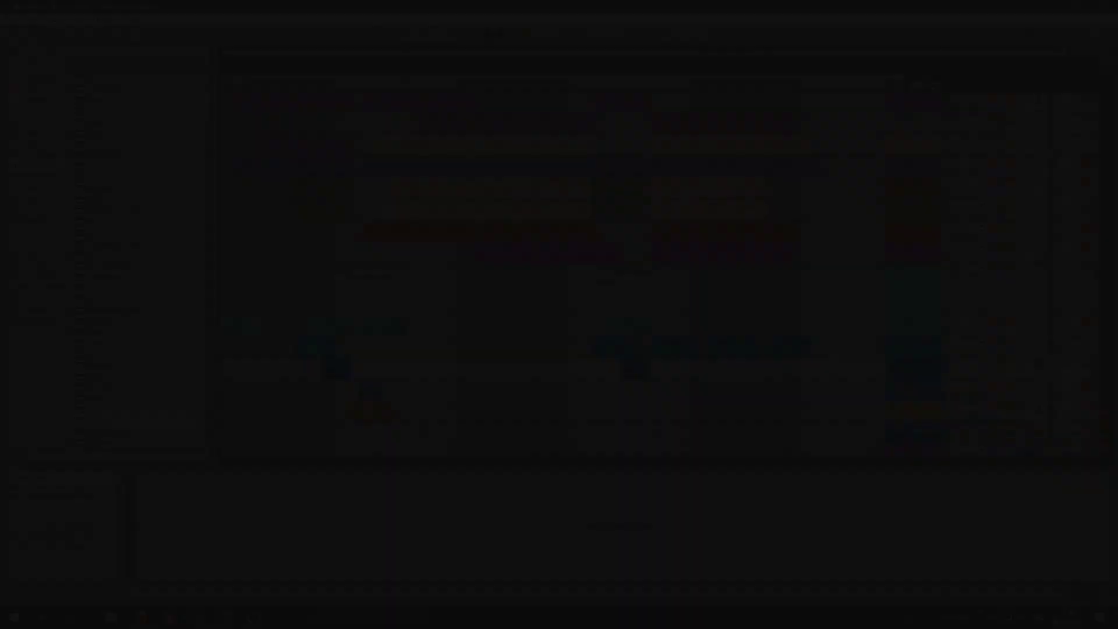